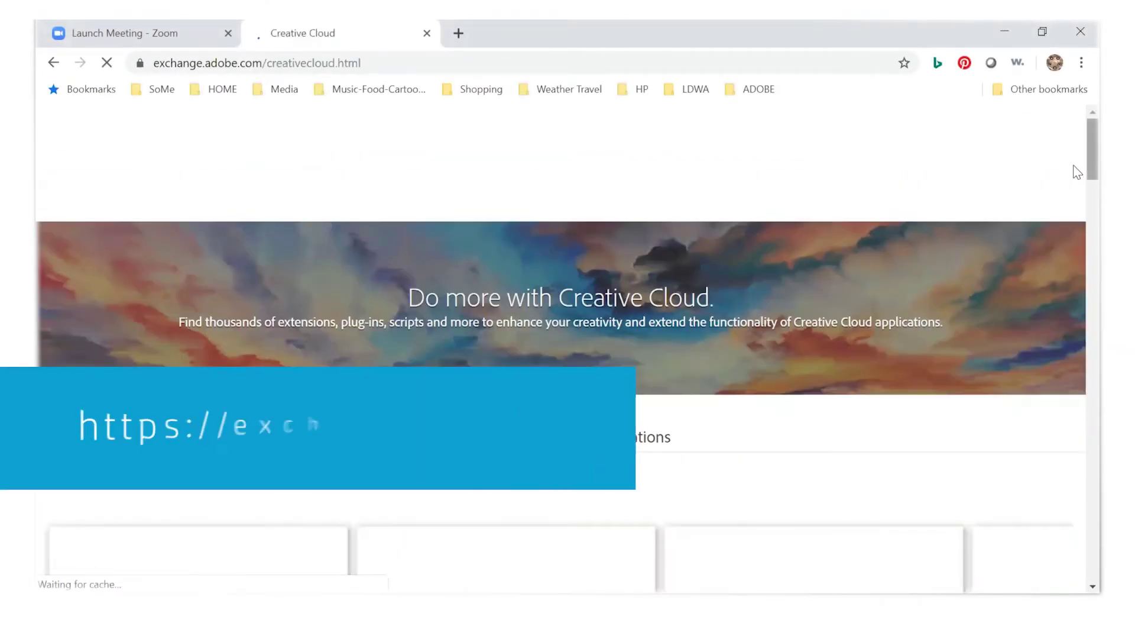
- Search the Adobe Exchange marketplace for 'HP SmartStream D4D'
scroll(1077, 190, "down", 5)
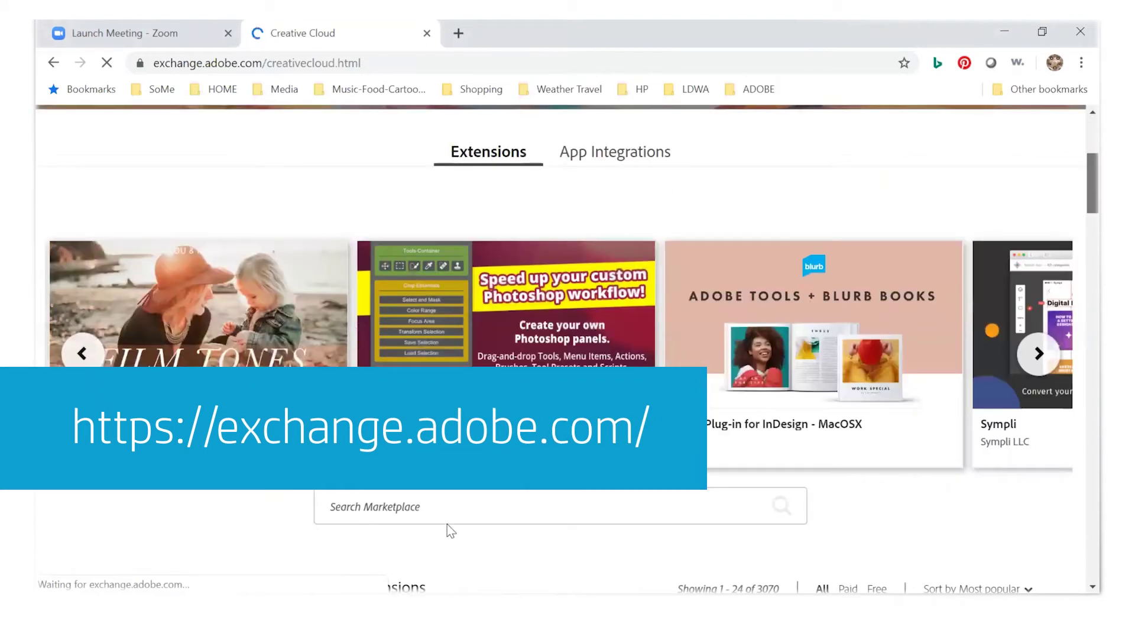
left_click(447, 521)
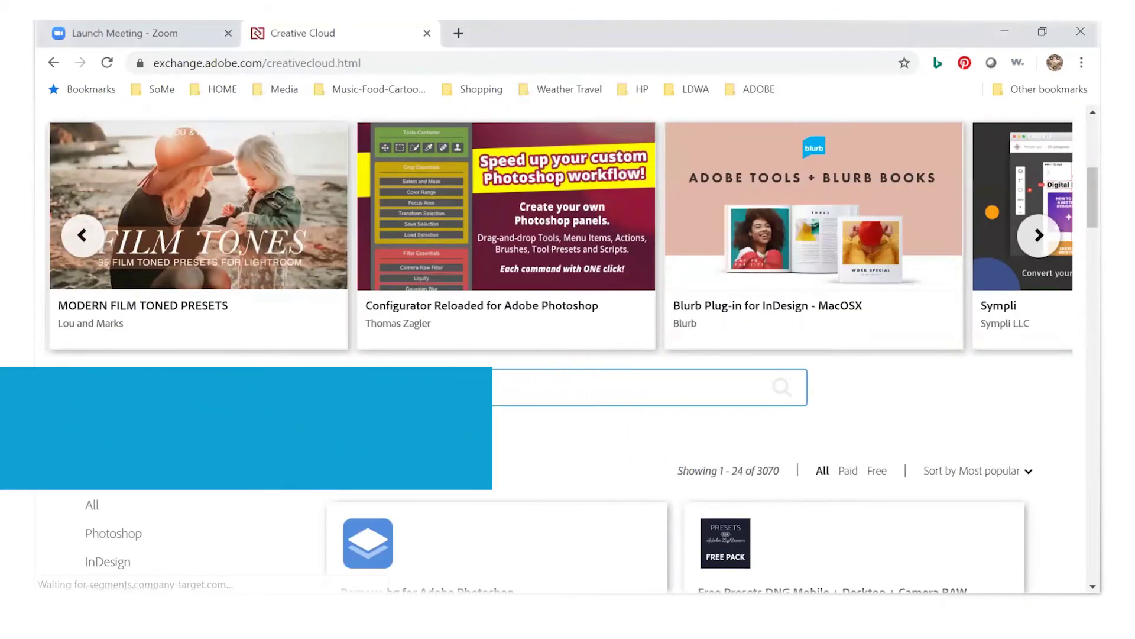
type("HP SmartStream ")
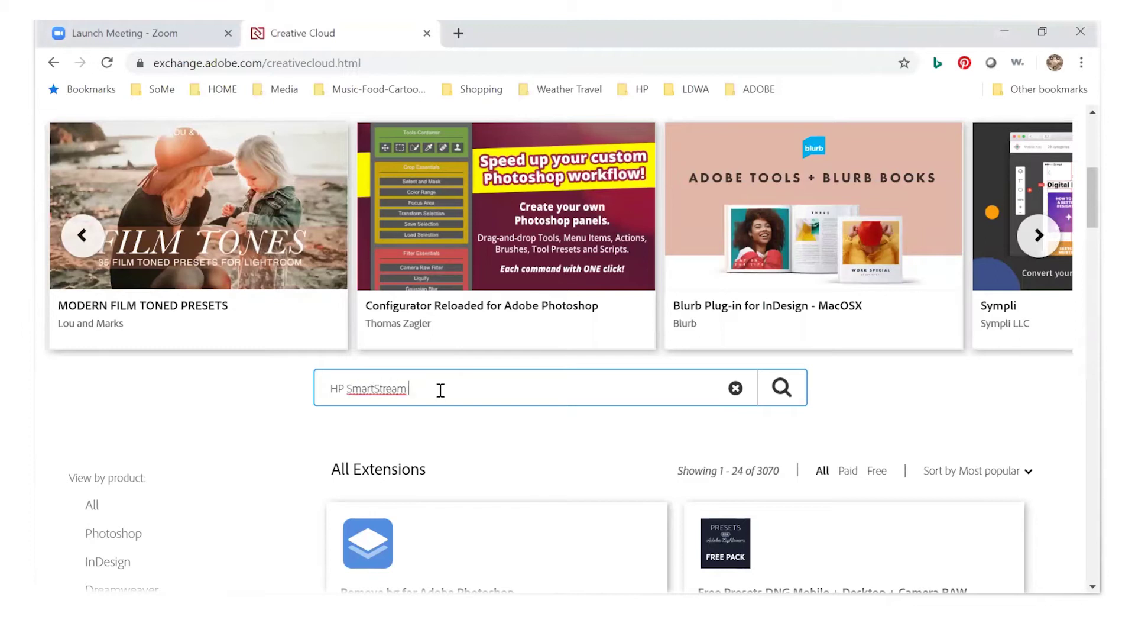
type("D4D")
left_click(794, 390)
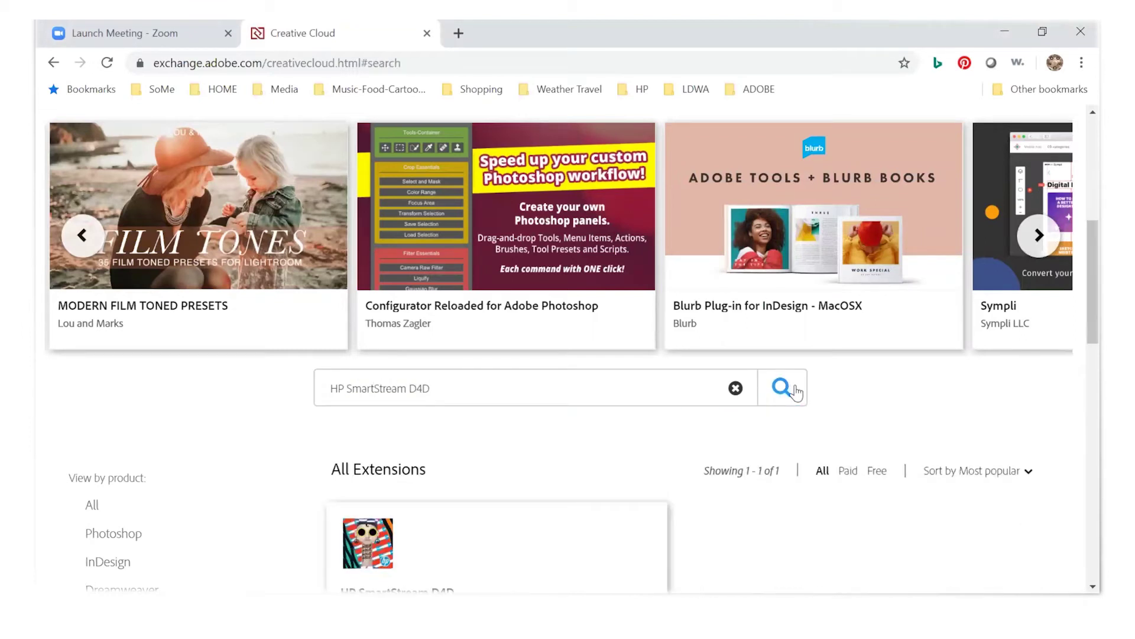
- Open the HP SmartStream D4D extension page and install it
scroll(1077, 325, "down", 5)
left_click(391, 311)
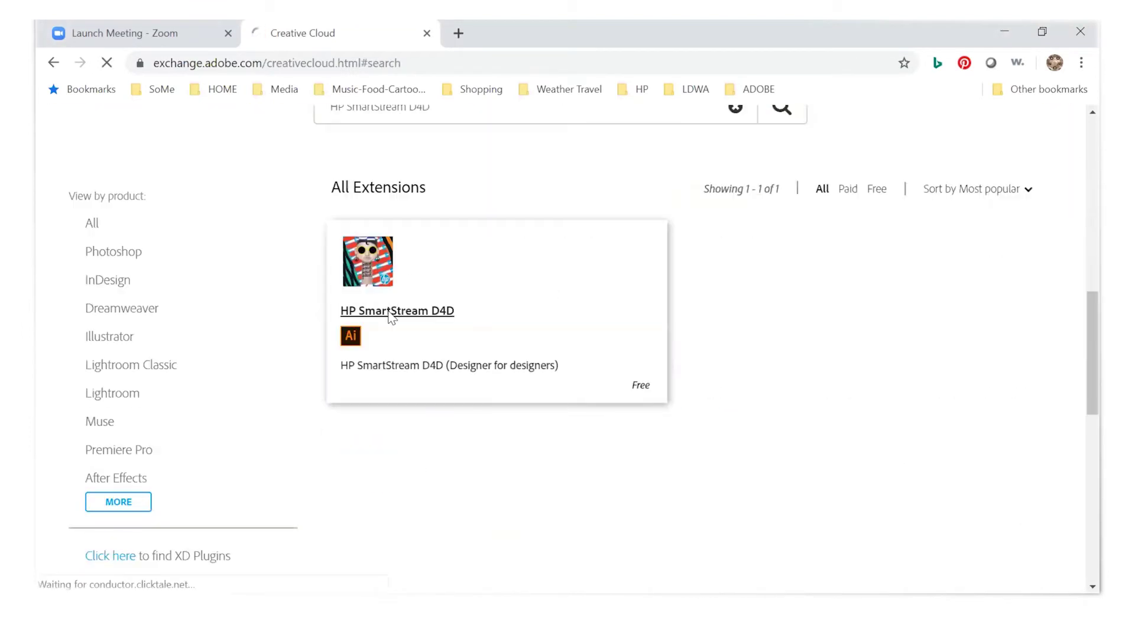
scroll(1099, 278, "down", 4)
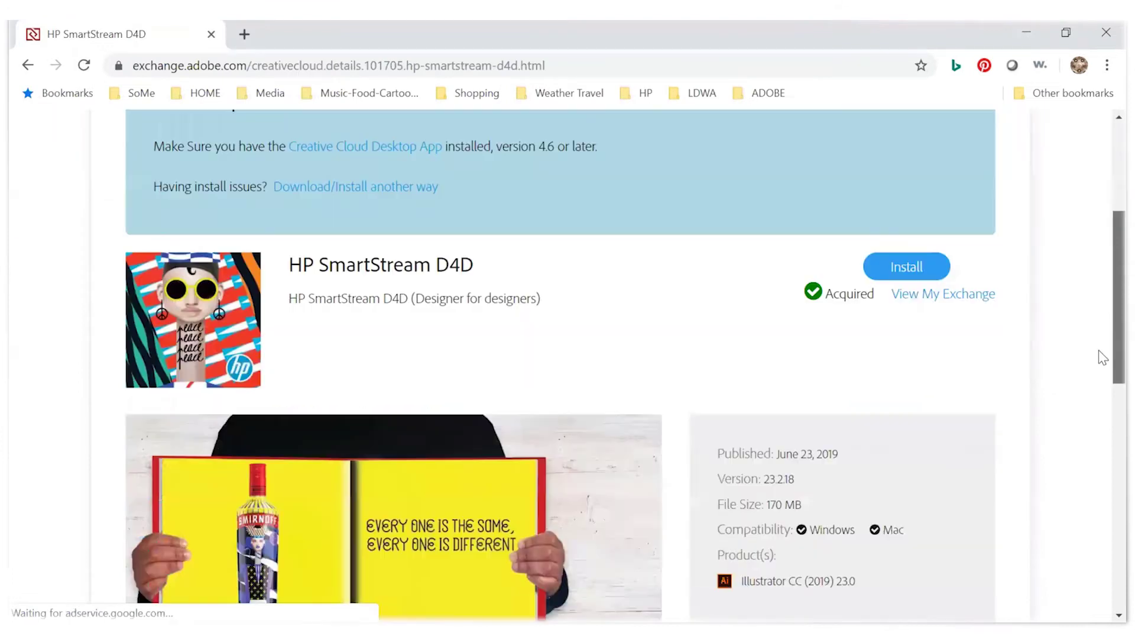
left_click(897, 269)
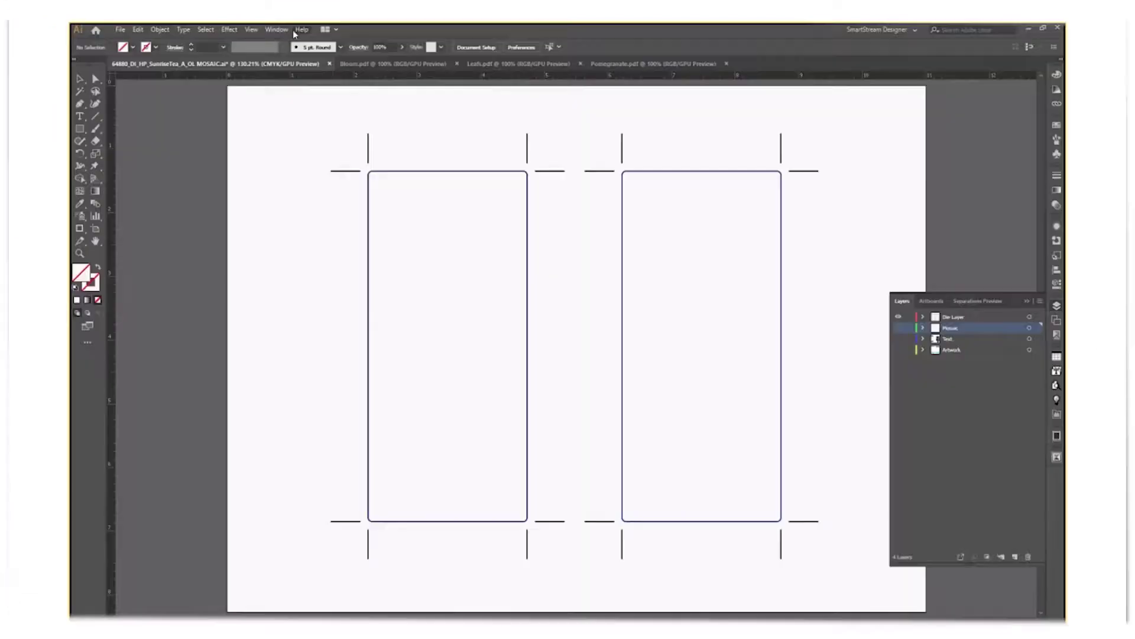
- Check that SmartStream Designer is in the Window menu, then show the Artwork, Text and Mosaic layers
left_click(276, 29)
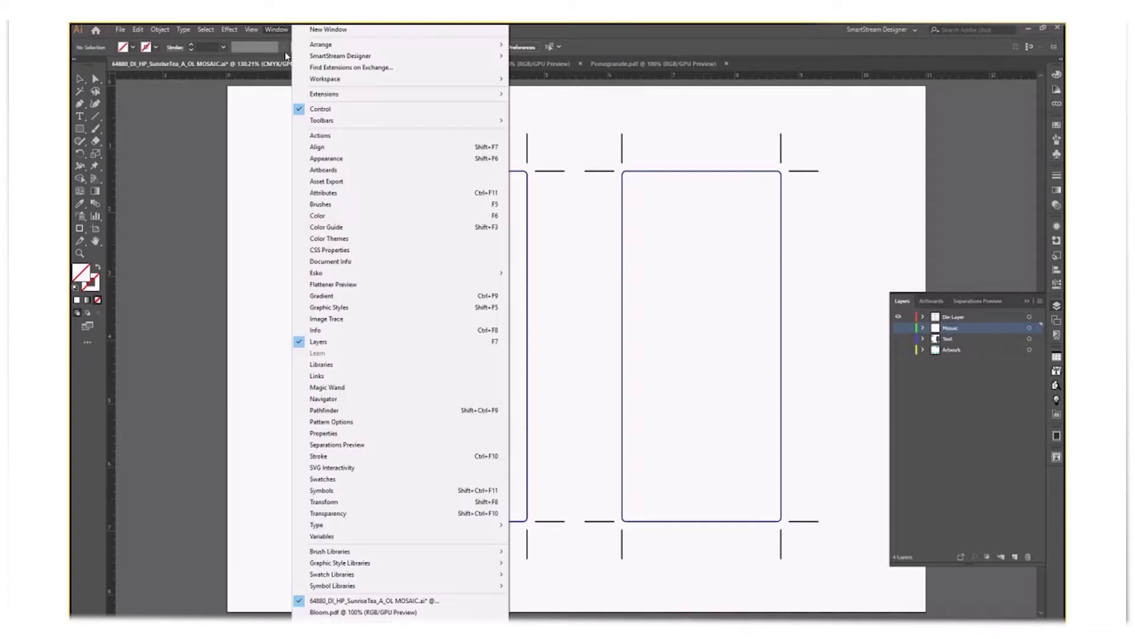
mouse_move(505, 58)
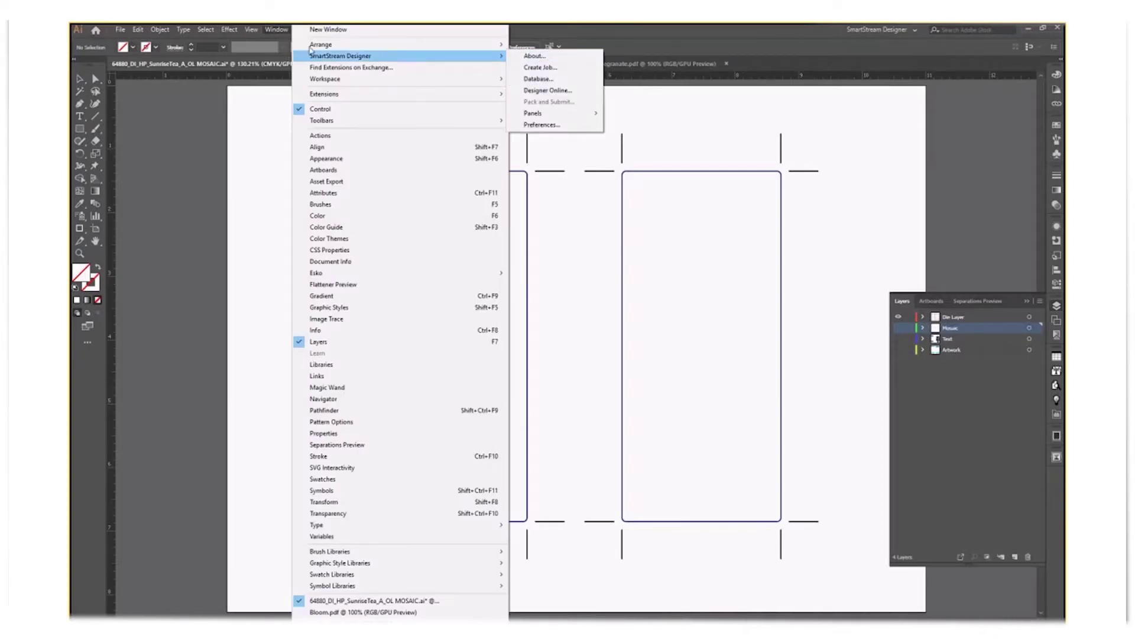
left_click(762, 310)
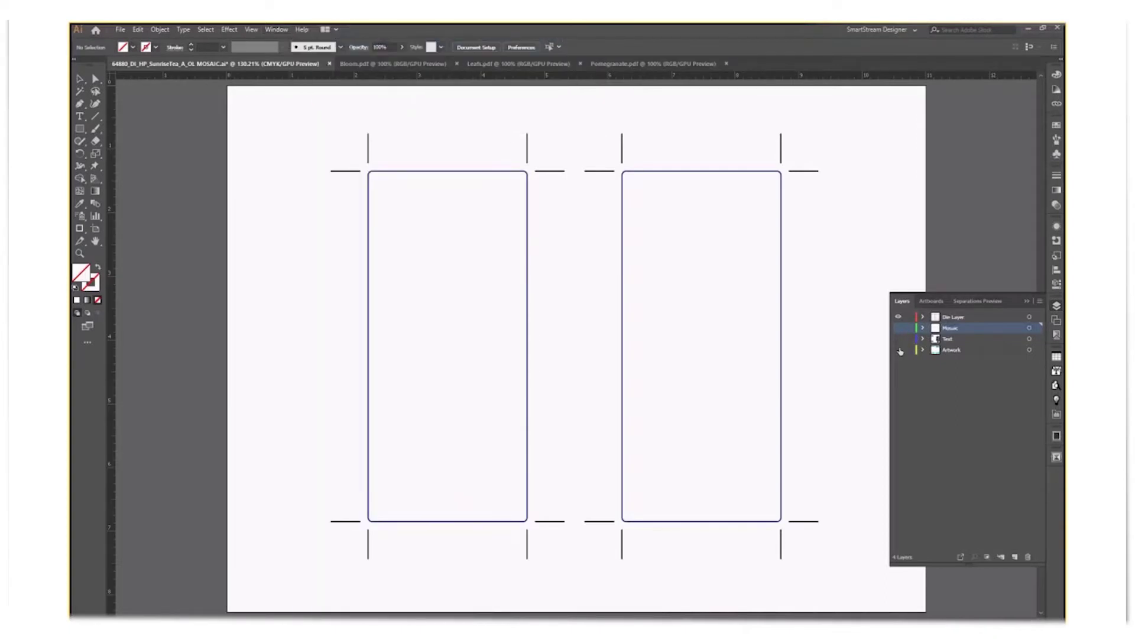
left_click(898, 349)
left_click_drag(898, 338, 898, 328)
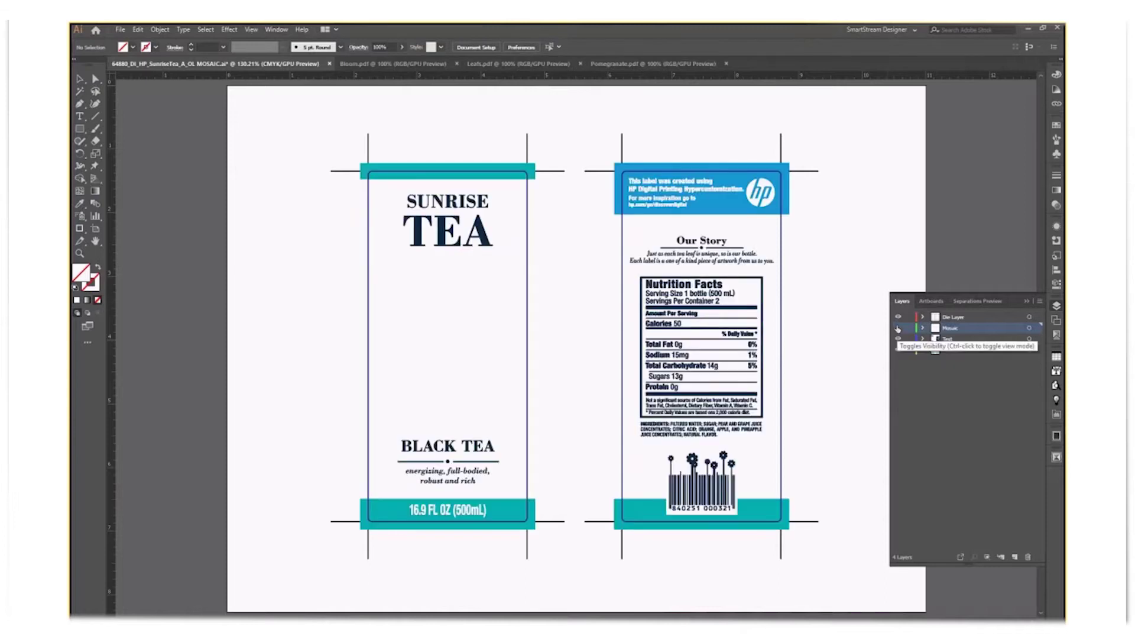
- Expand the Mosaic layer and select its circle <Path>
left_click(923, 328)
left_click(1030, 339)
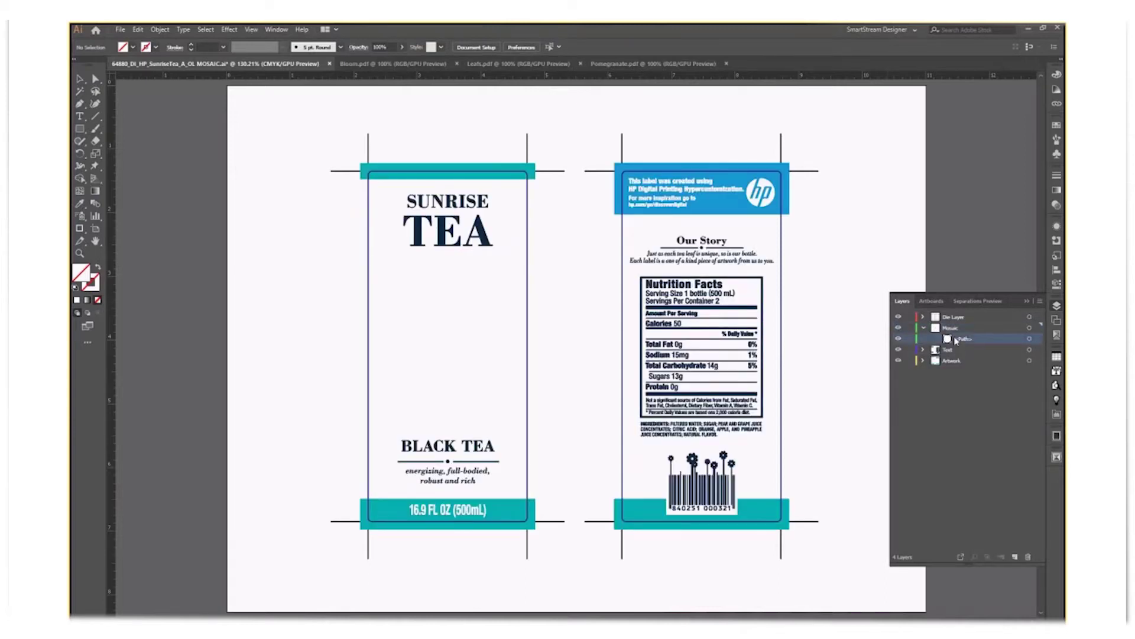
left_click(1006, 339)
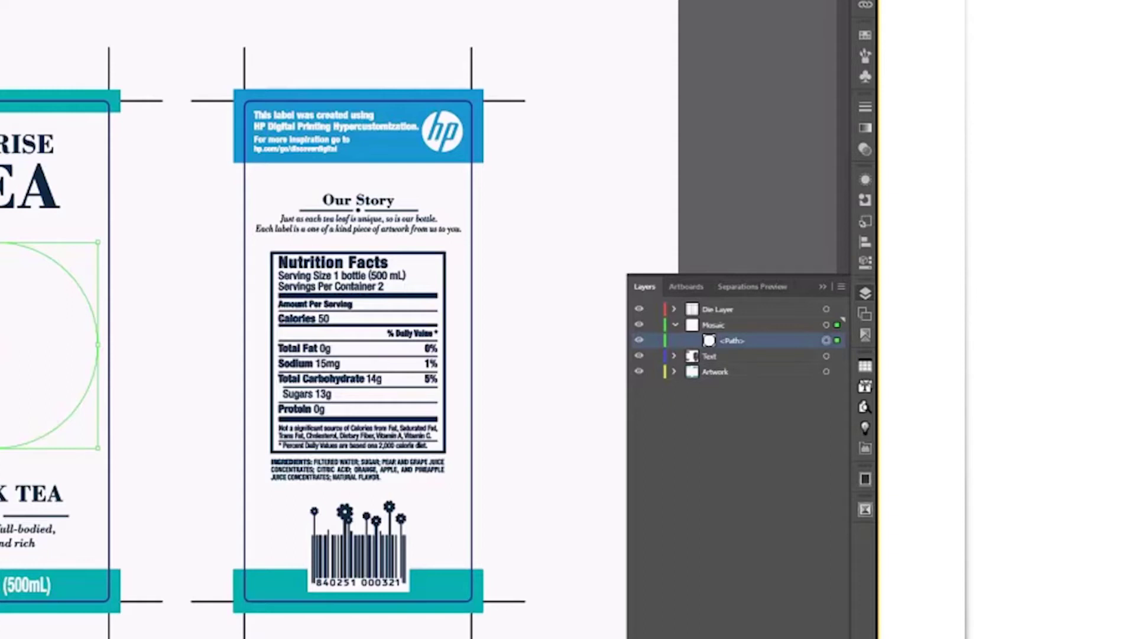
key("ctrl+shift+a")
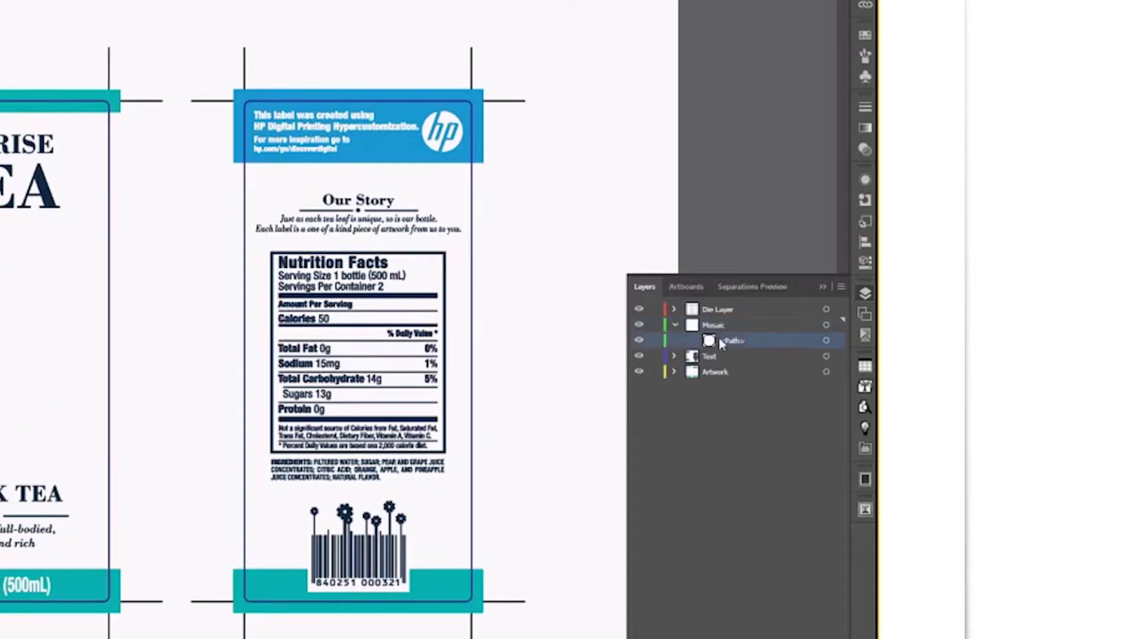
left_click(827, 341)
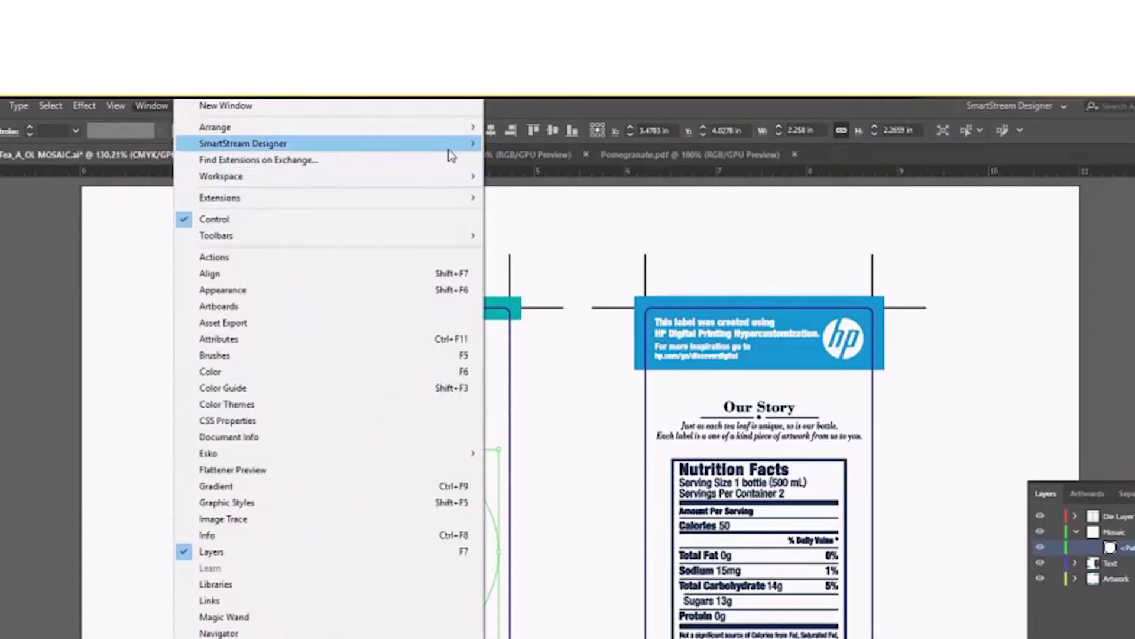
- Load the Sunrise Tea csv from the DB folder as the SmartStream database header
mouse_move(461, 151)
mouse_move(594, 230)
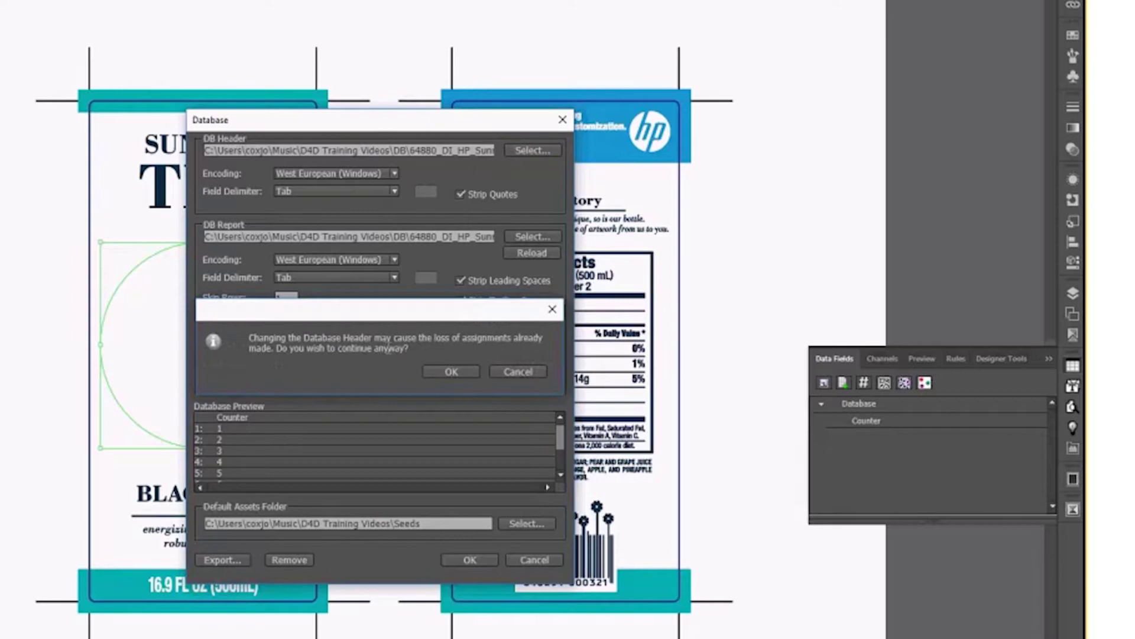
key("Return")
double_click(181, 94)
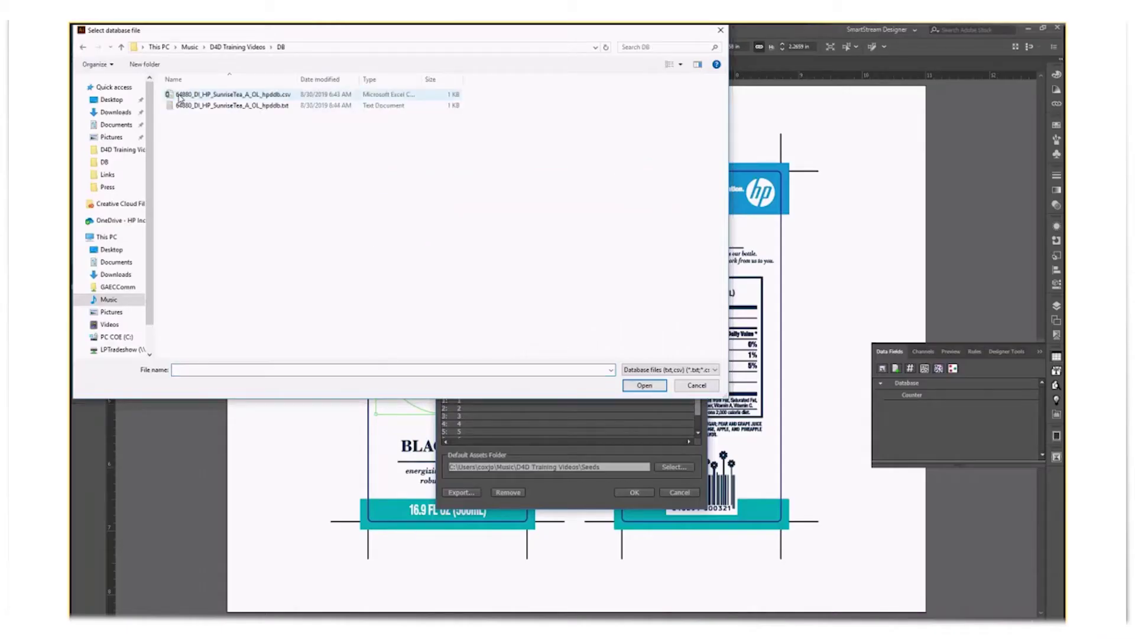
left_click(184, 95)
left_click(644, 385)
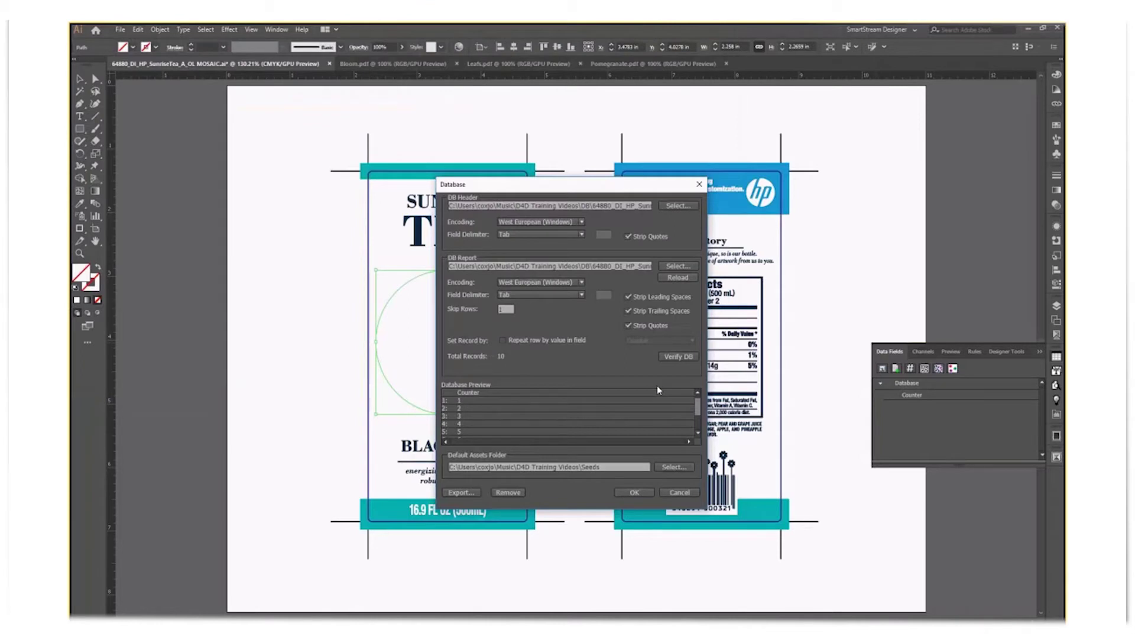
- Make the Seeds folder the default assets folder
left_click(674, 466)
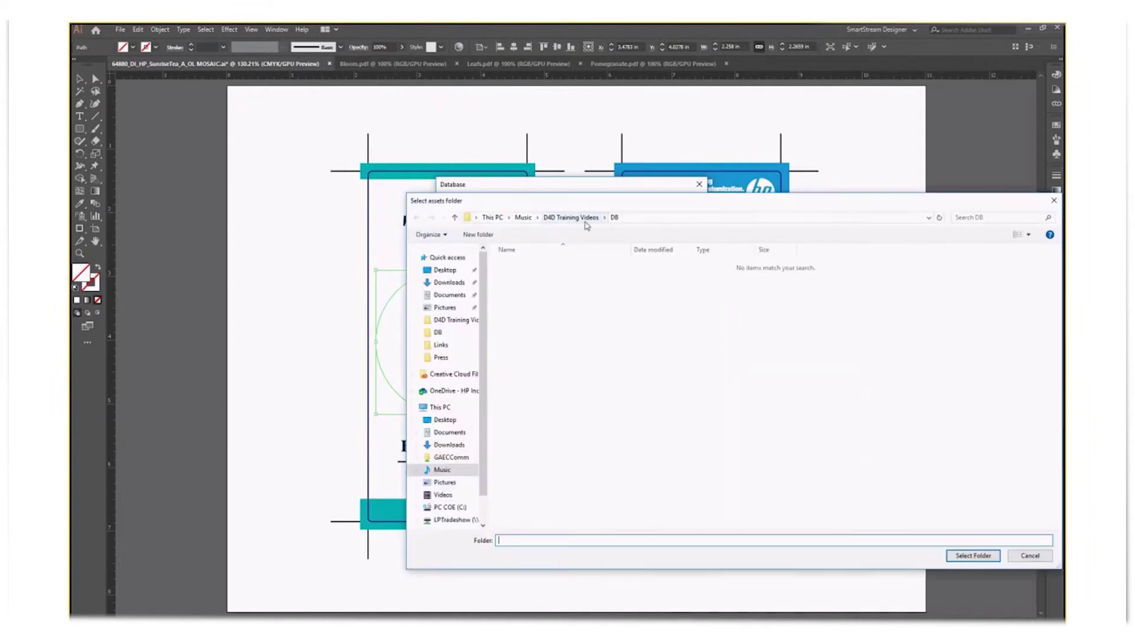
left_click(571, 217)
double_click(524, 276)
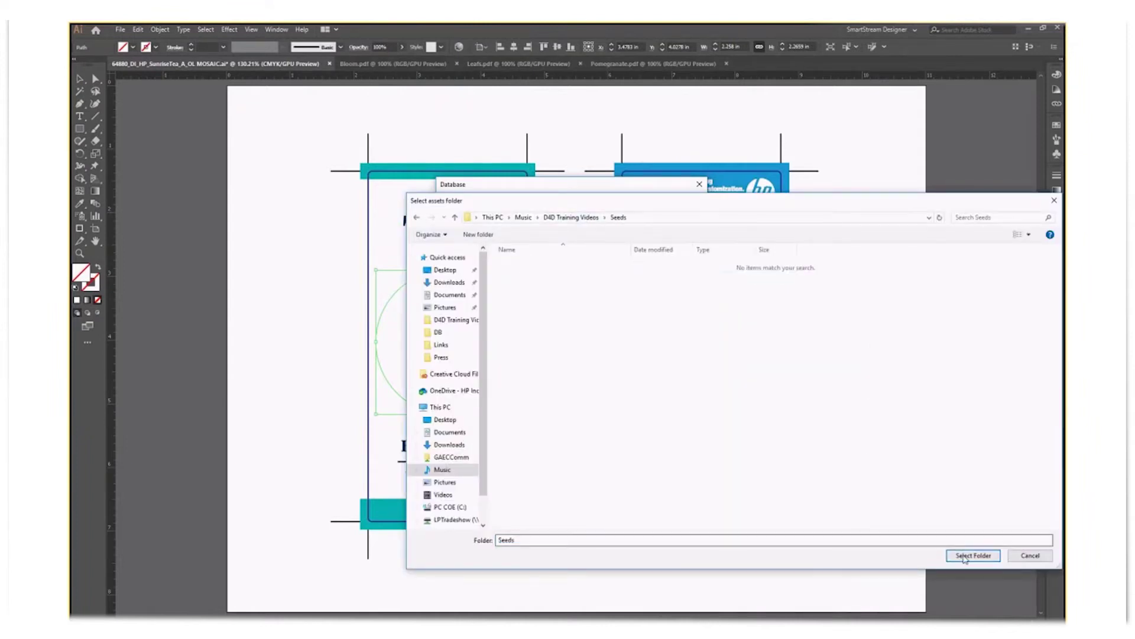
left_click(973, 555)
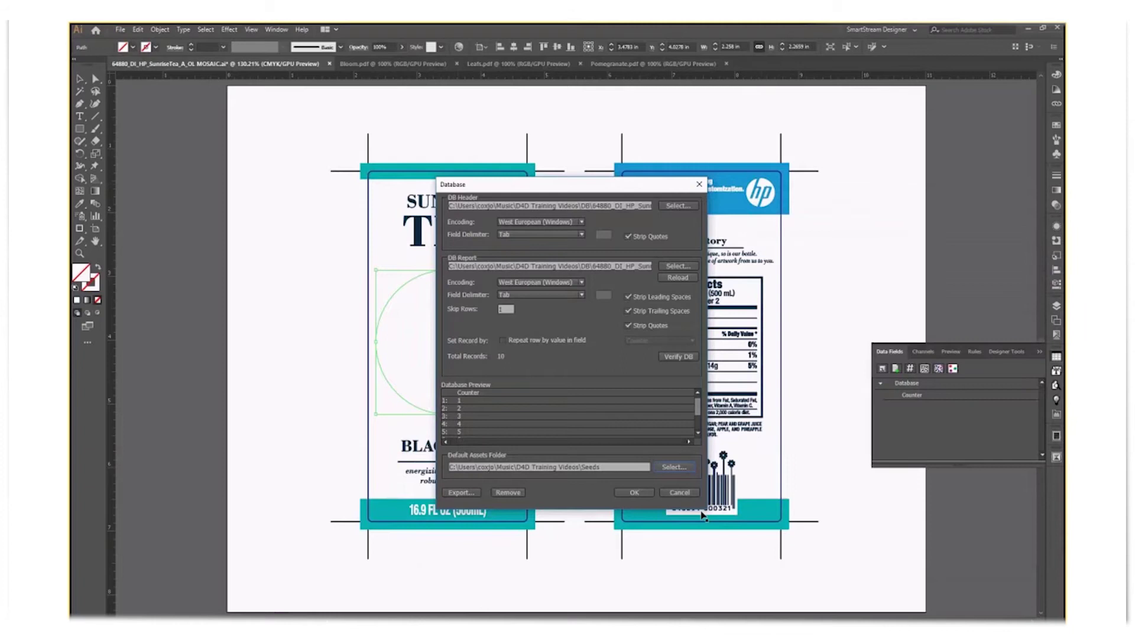
- Apply the database, add an image channel to the Mosaic circle, and open its settings
left_click(634, 492)
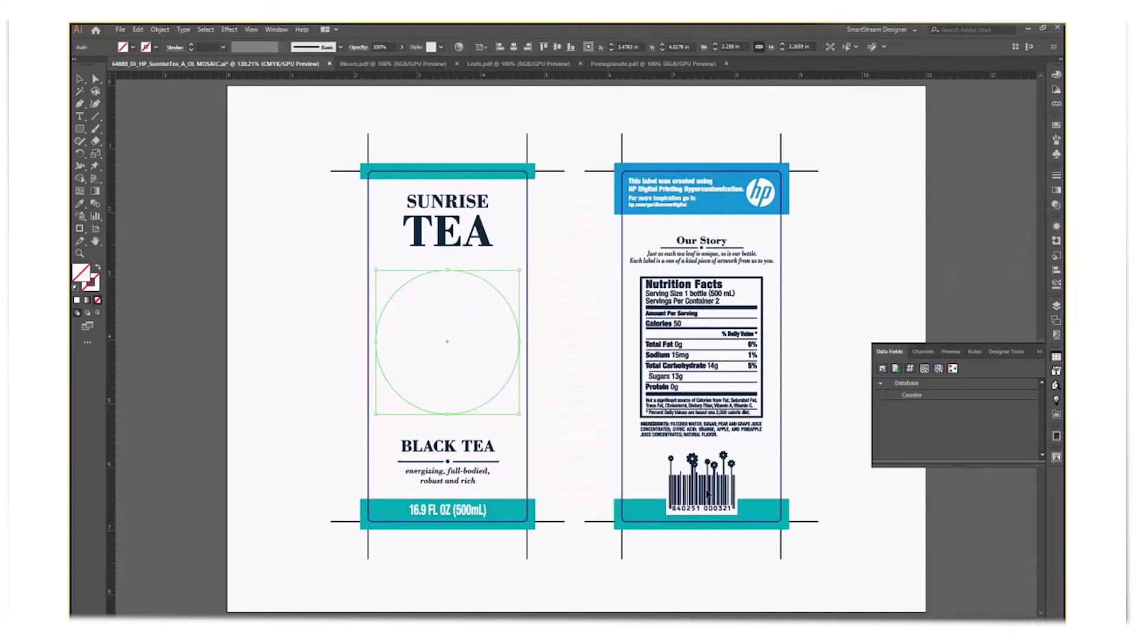
left_click(921, 352)
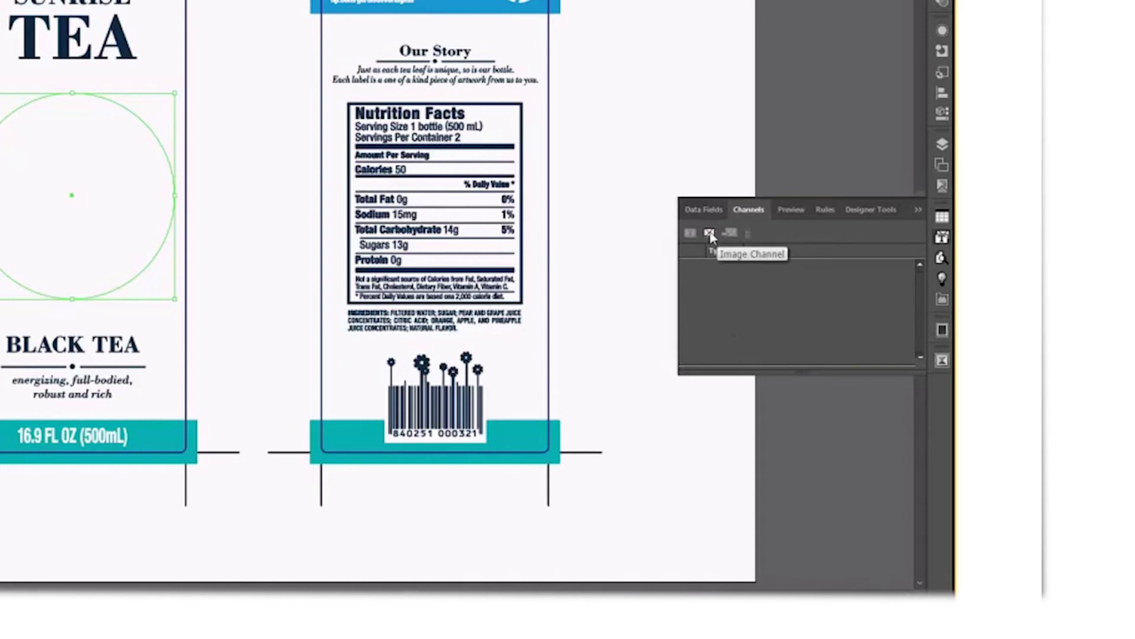
left_click(710, 235)
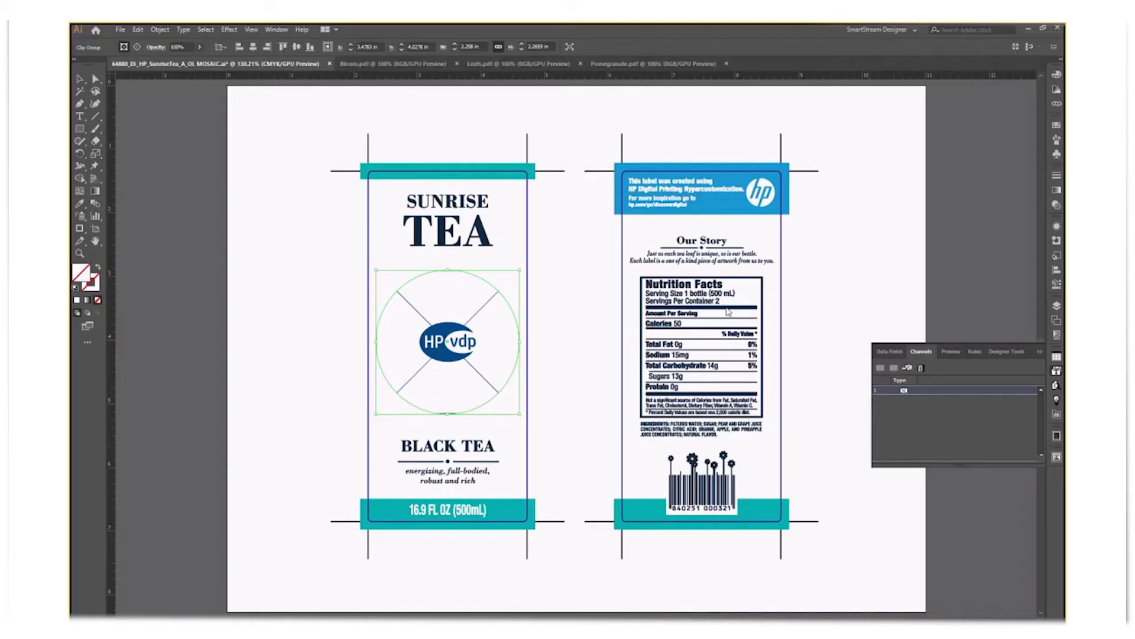
double_click(1008, 265)
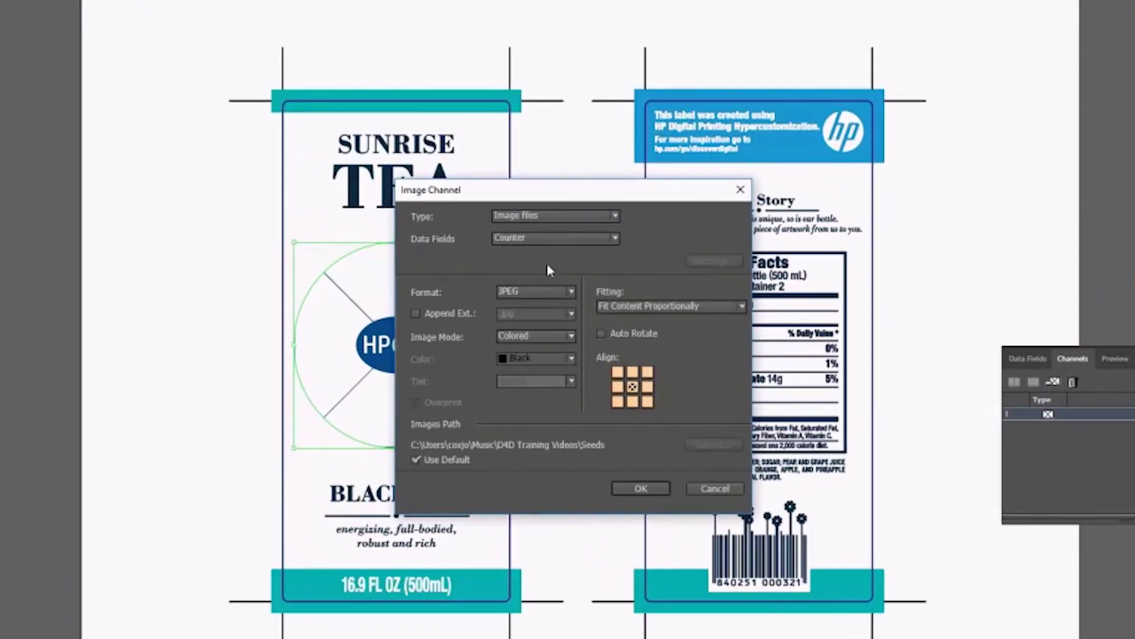
- Set the image channel Type to Dynamic Image with HP Mosaic as the application
left_click(525, 216)
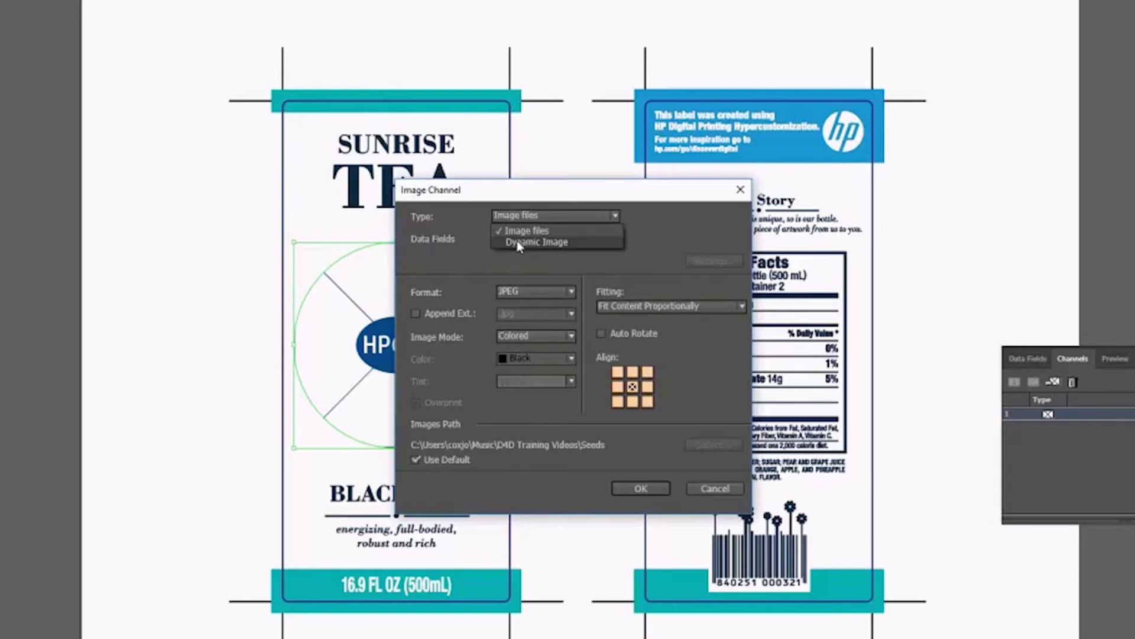
left_click(518, 243)
left_click(555, 237)
left_click(591, 348)
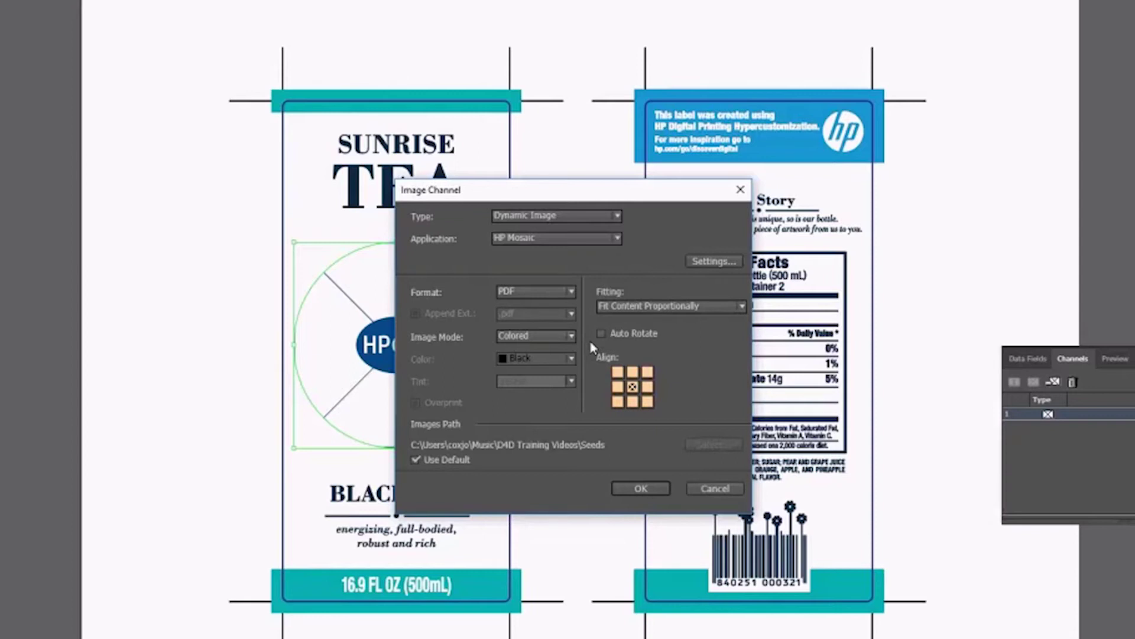
- Duplicate the demo Mosaic template as 'D4D Training Video', replacing the existing one
left_click(719, 263)
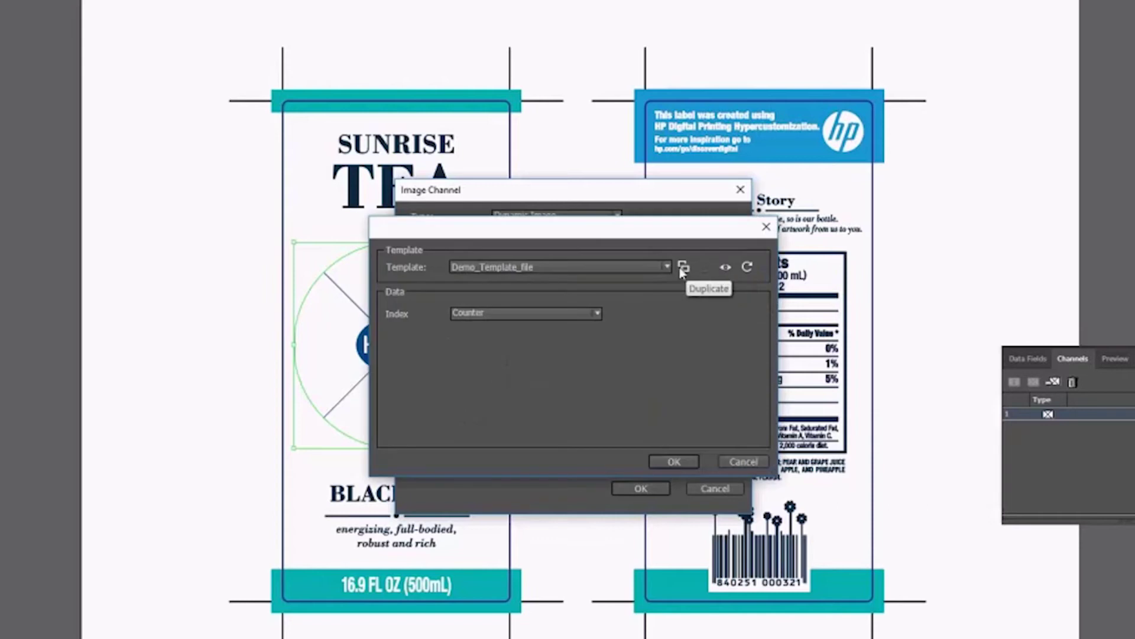
left_click(684, 267)
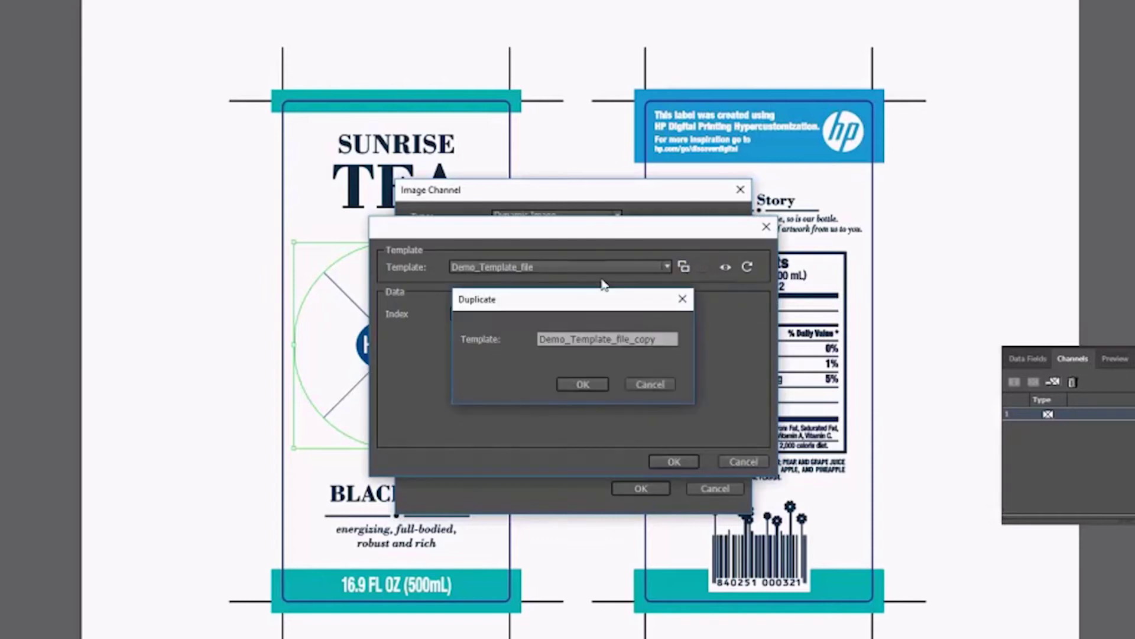
left_click_drag(658, 338, 489, 335)
type("D4")
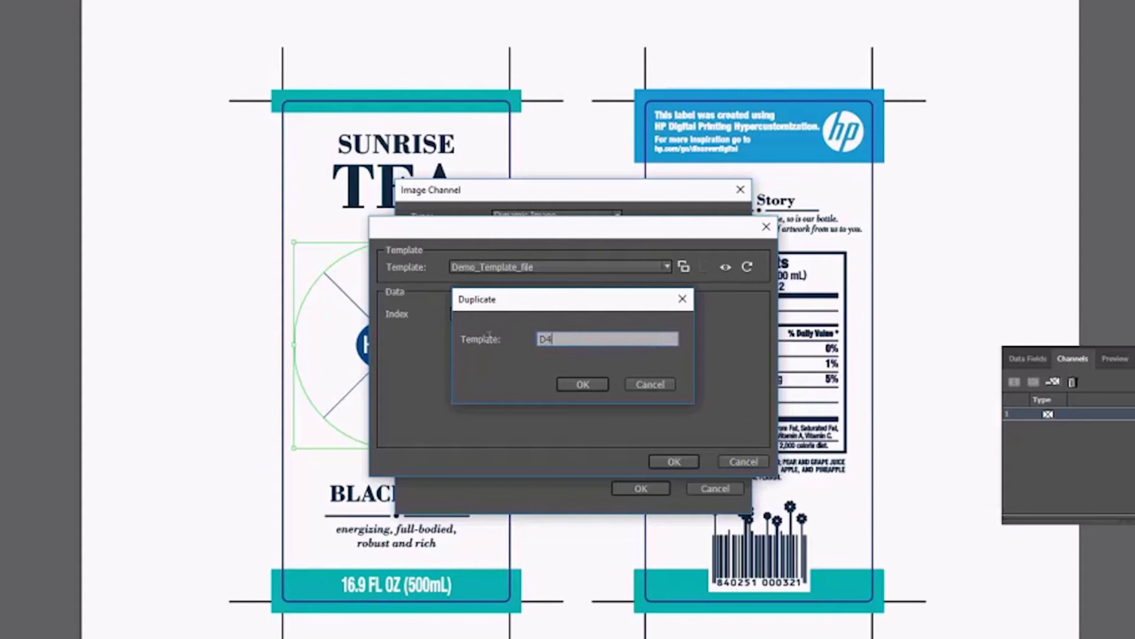
type("D Training Video")
left_click(580, 384)
left_click(609, 370)
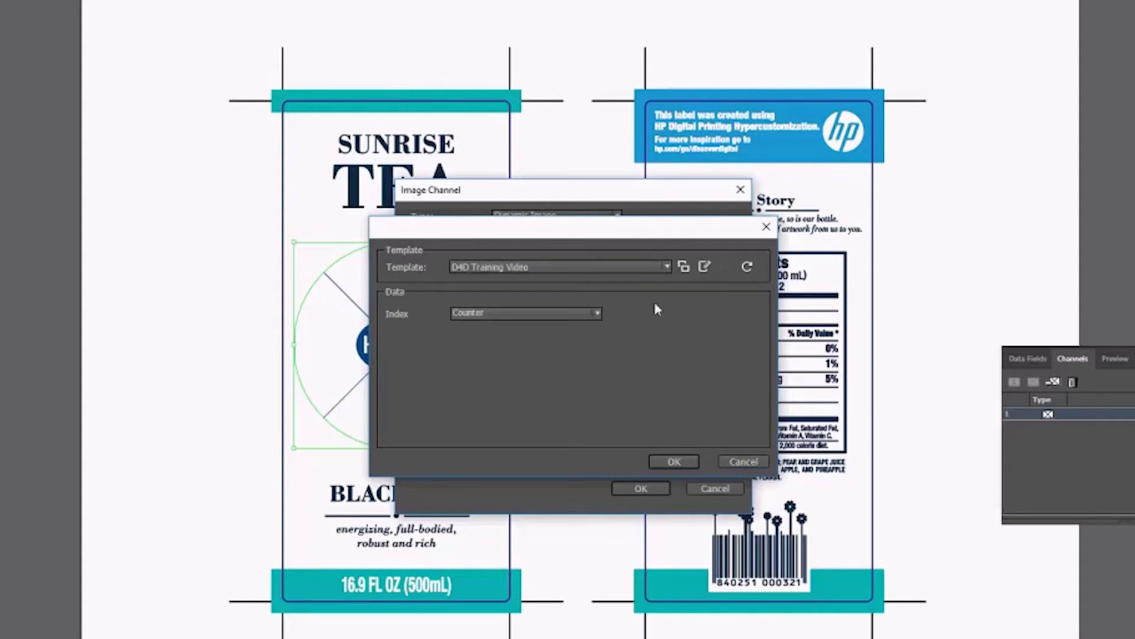
- Set the three seed files to Bloom, Leafs and Pomegranate, then accept both Mosaic dialogs
left_click(704, 268)
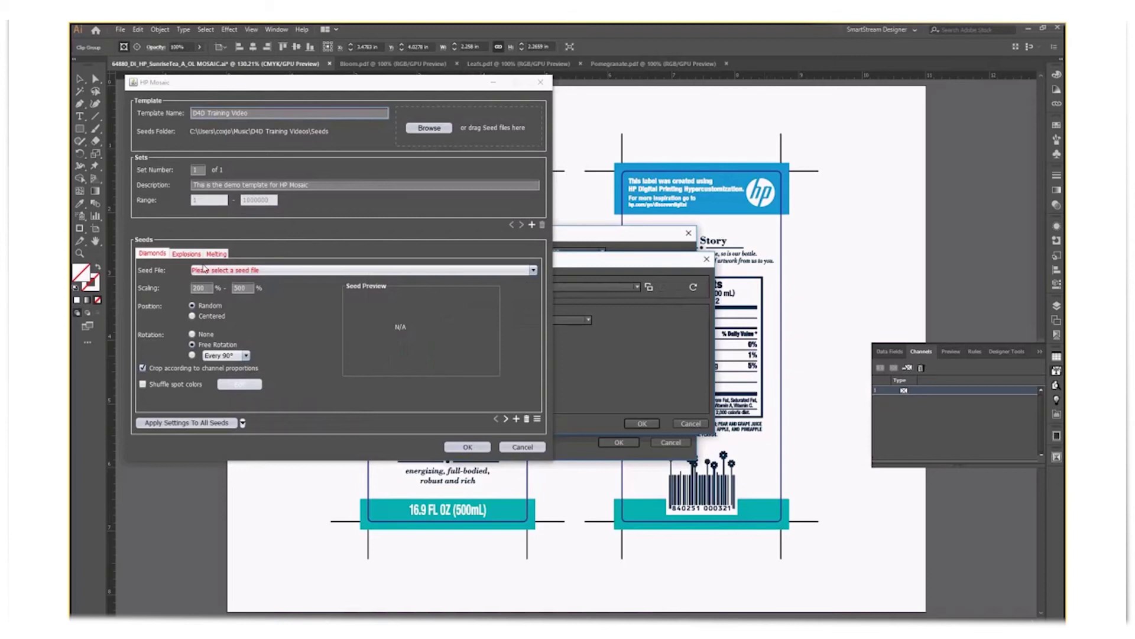
left_click(204, 269)
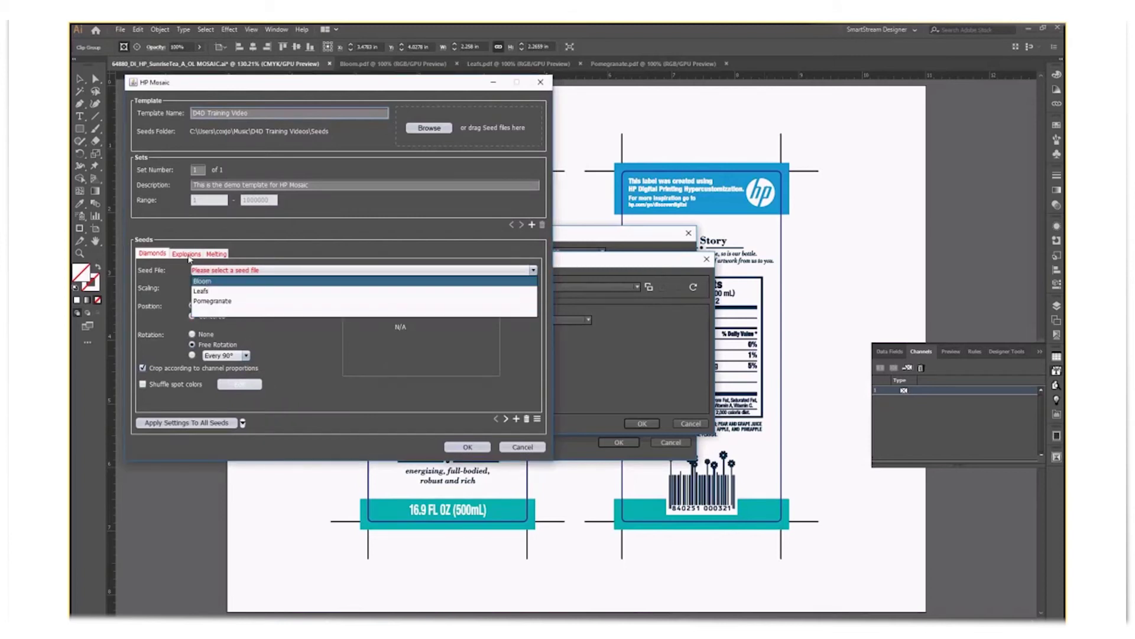
left_click(204, 284)
left_click(182, 253)
left_click(207, 270)
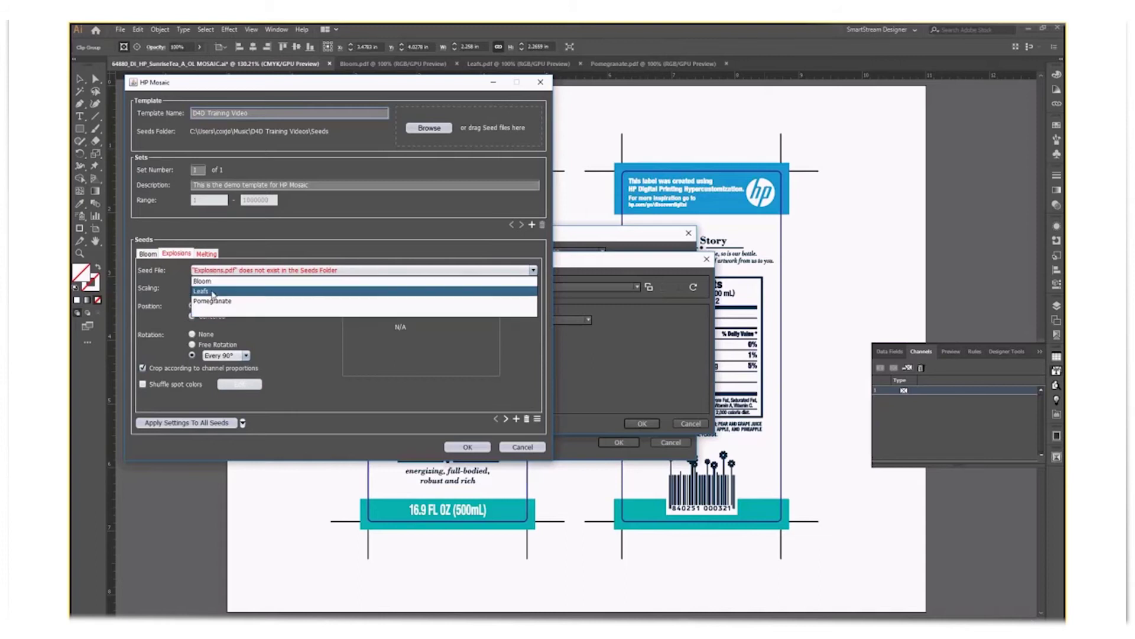
left_click(207, 291)
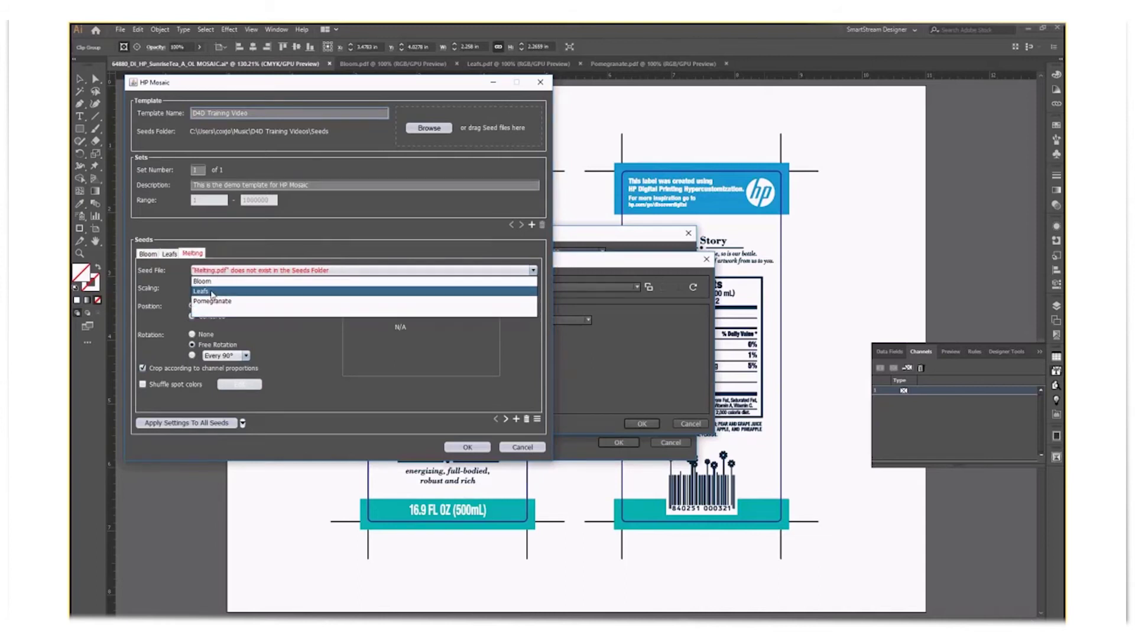
left_click(206, 253)
left_click(207, 270)
left_click(211, 301)
left_click(467, 447)
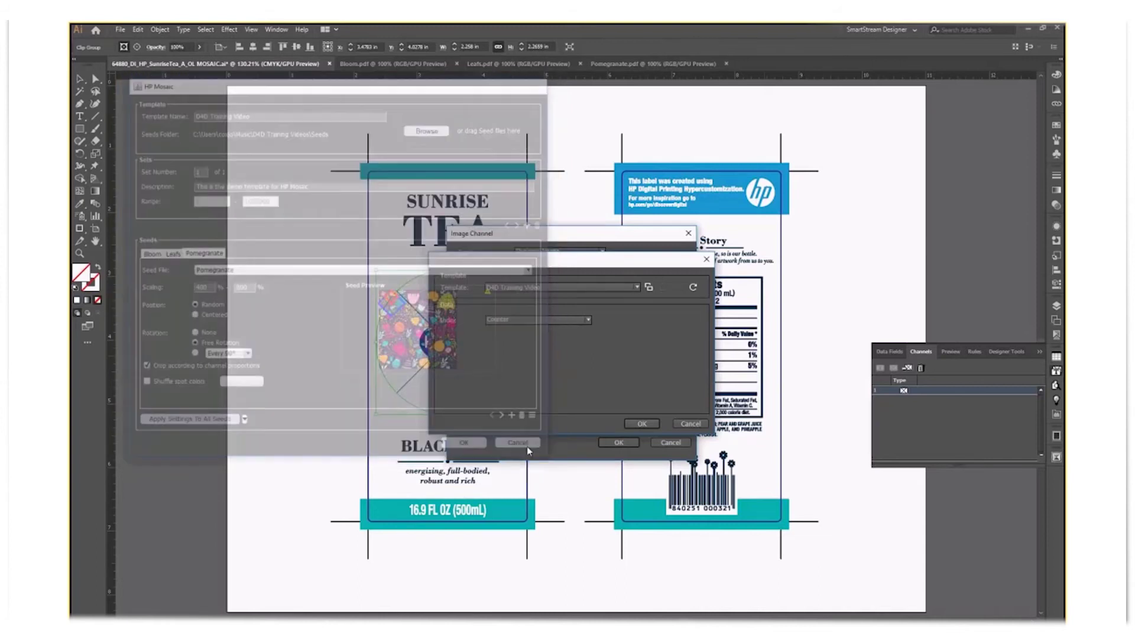
left_click(642, 424)
- Confirm the image channel and preview the mosaic pattern for the next record
left_click(620, 444)
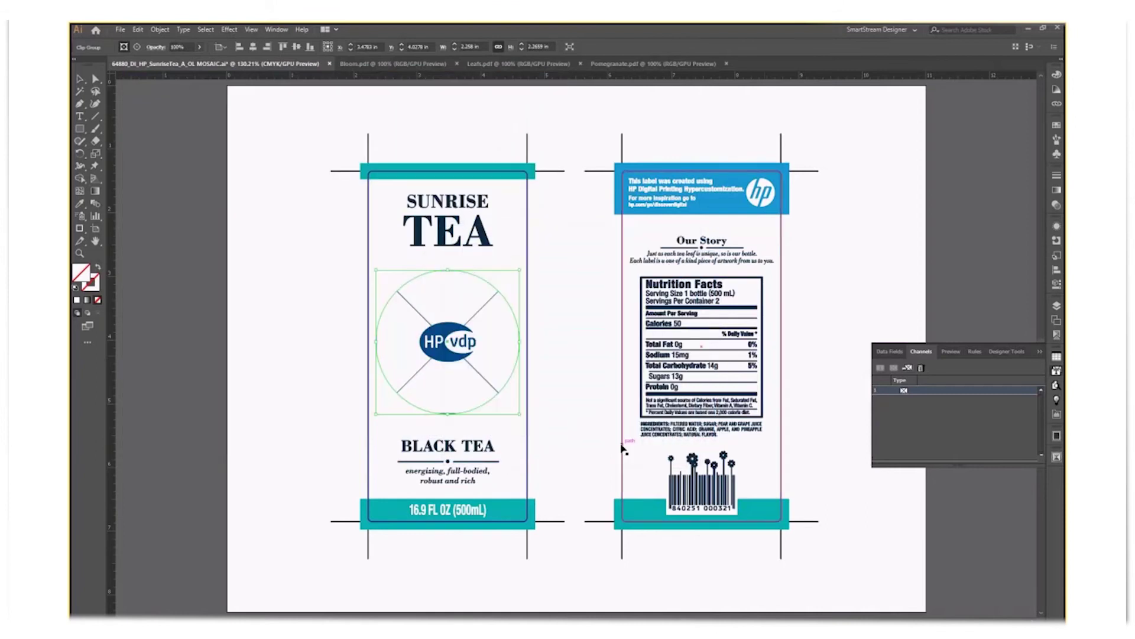
left_click(949, 352)
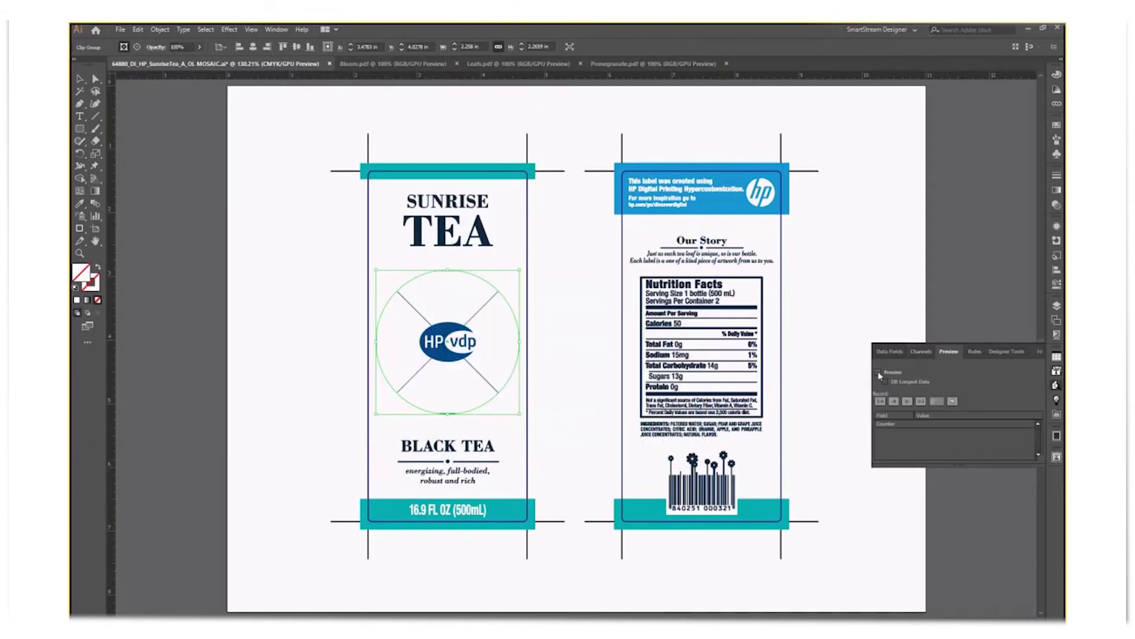
left_click(878, 371)
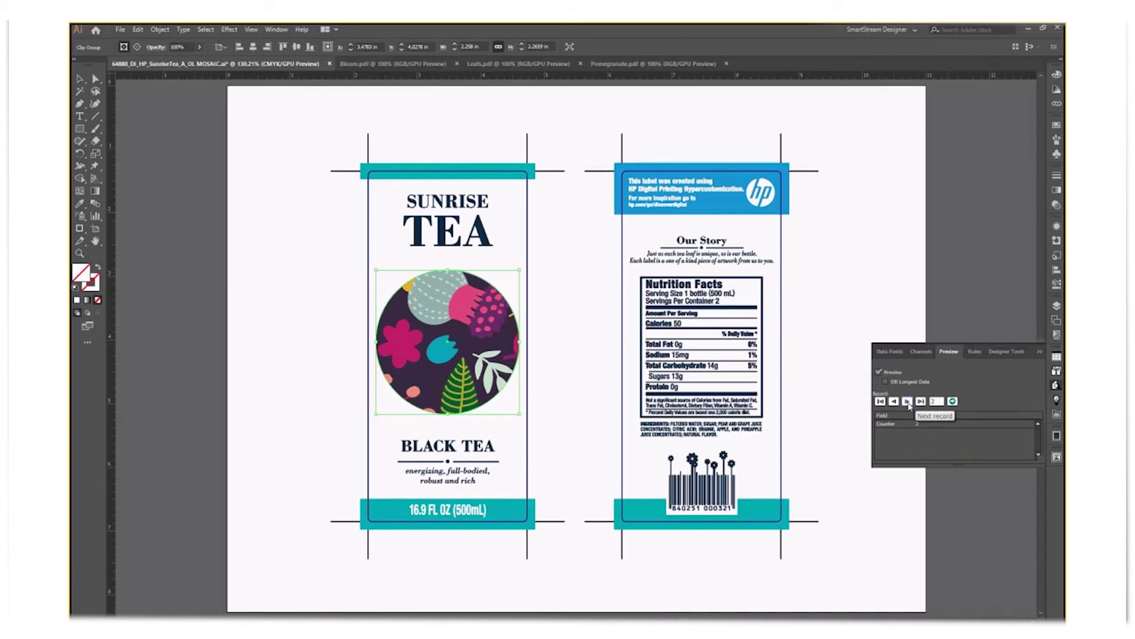
left_click(907, 402)
left_click(880, 372)
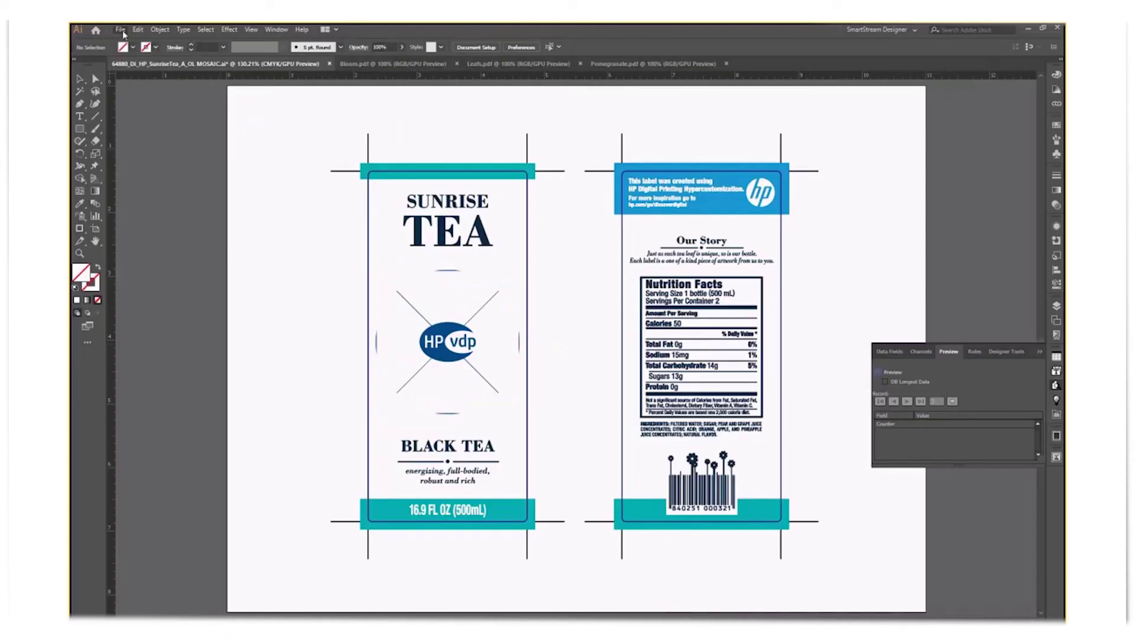
- Save the label over the existing MOSAIC .ai file with default options
left_click(120, 29)
left_click(149, 129)
left_click(254, 117)
left_click(644, 434)
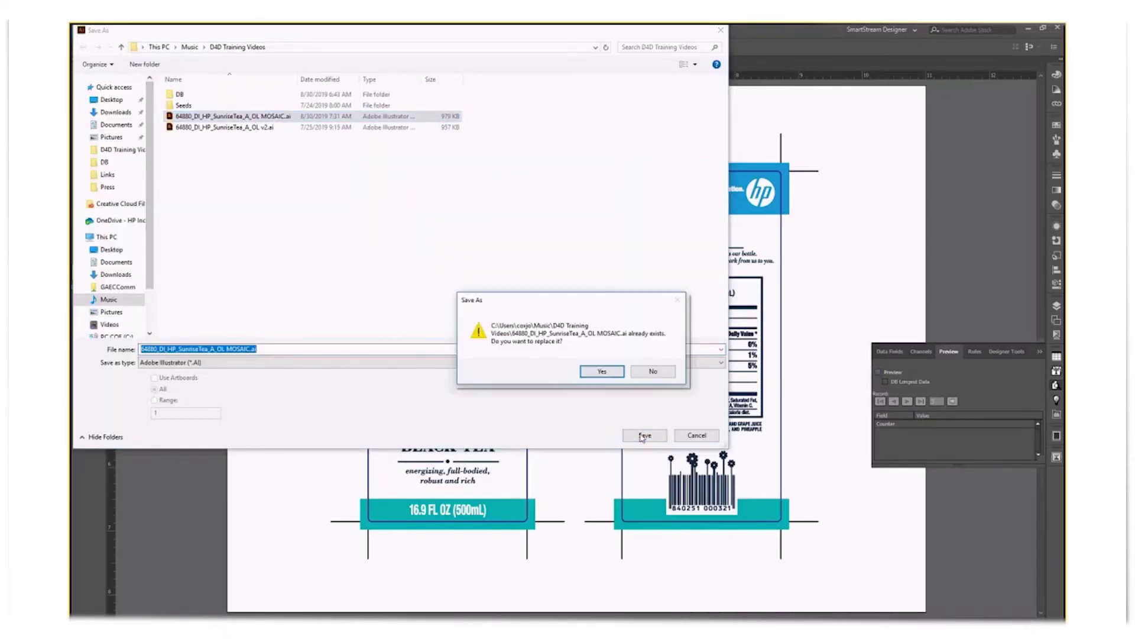
left_click(602, 371)
left_click(603, 476)
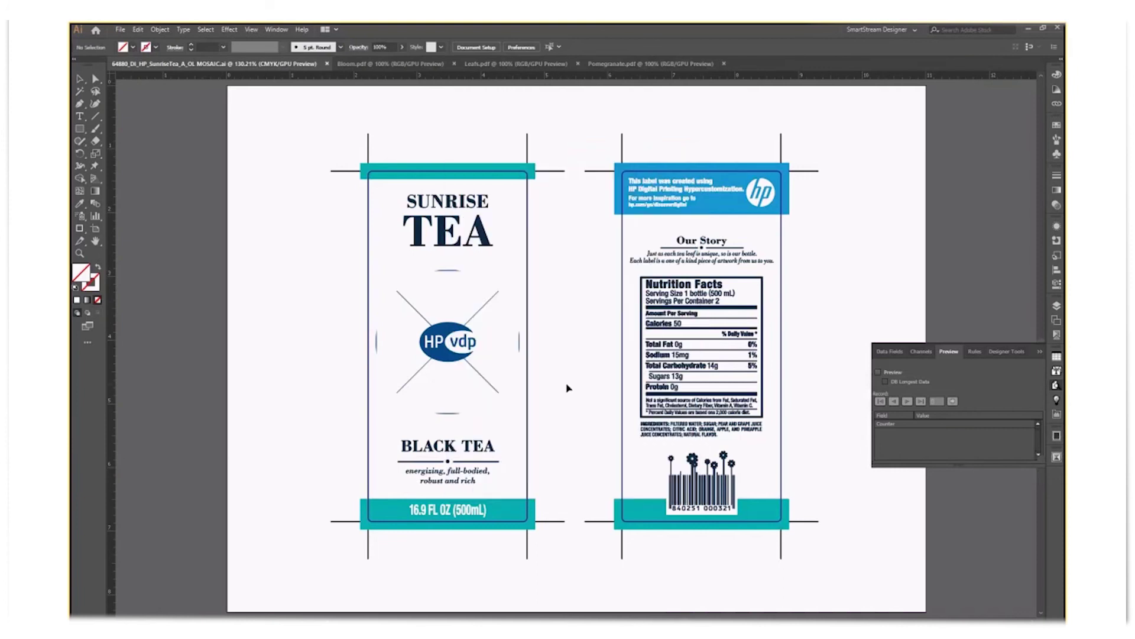
- Set up the output job named MOSAIC OUTPUT for records 1 to 5
left_click(1003, 353)
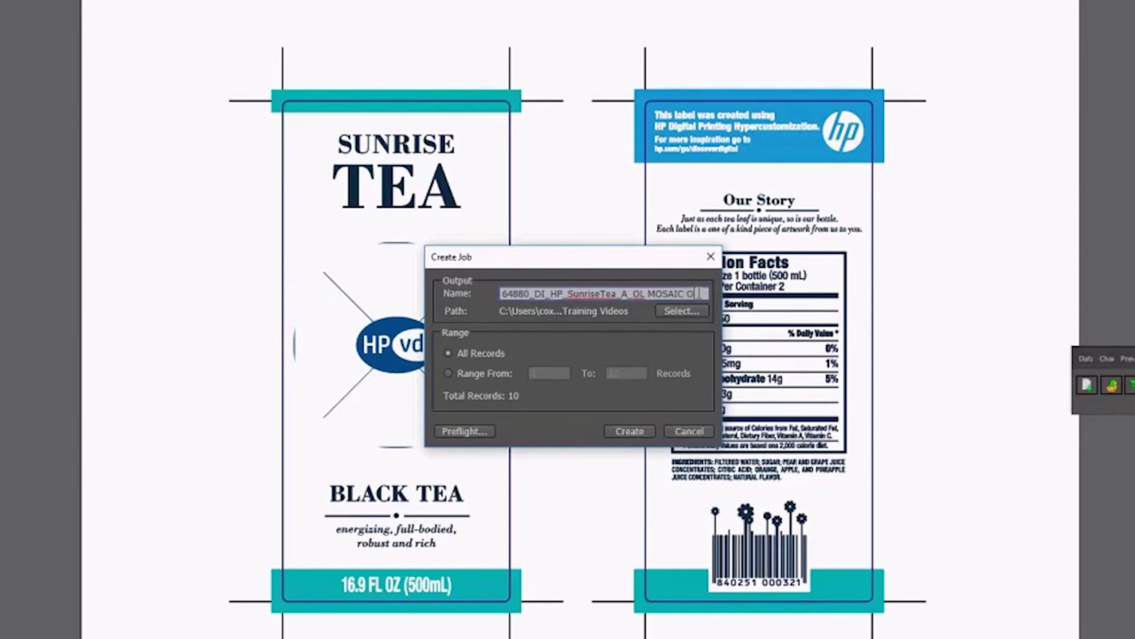
left_click_drag(698, 293, 702, 294)
left_click(448, 373)
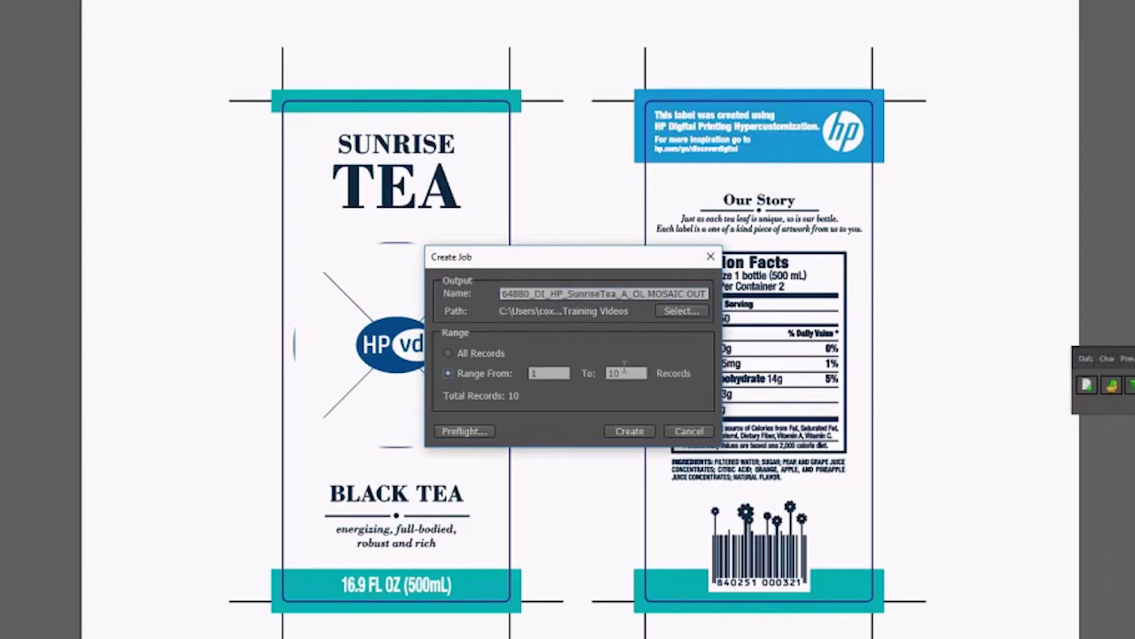
double_click(626, 373)
type("5")
- Generate the PDF, replacing the earlier output, and open it in Acrobat
left_click(628, 432)
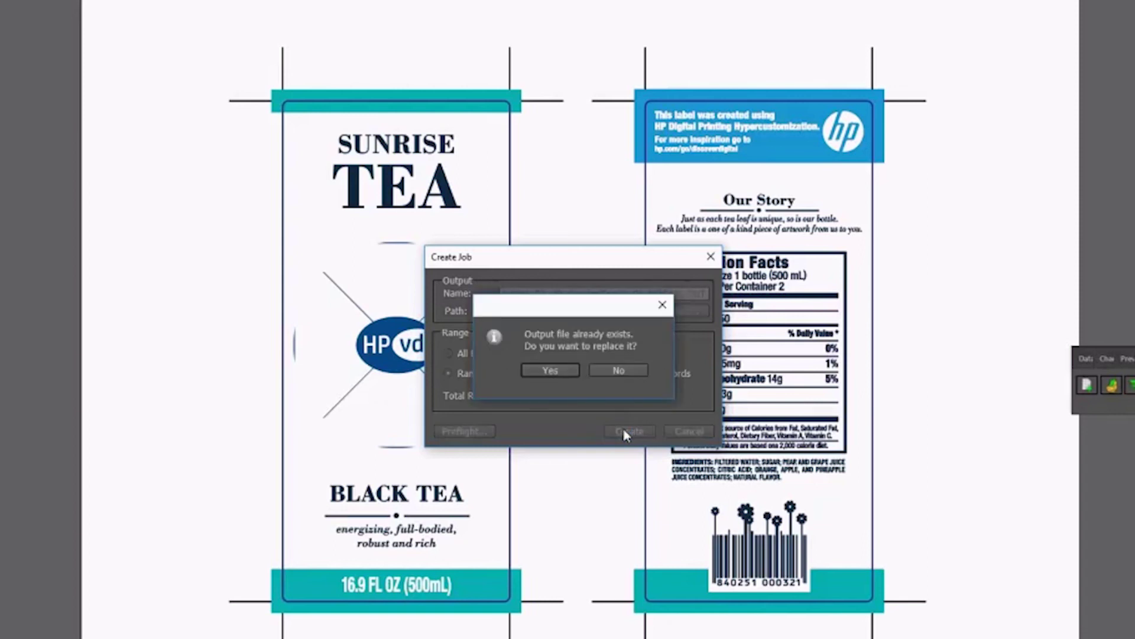
left_click(550, 370)
left_click(628, 353)
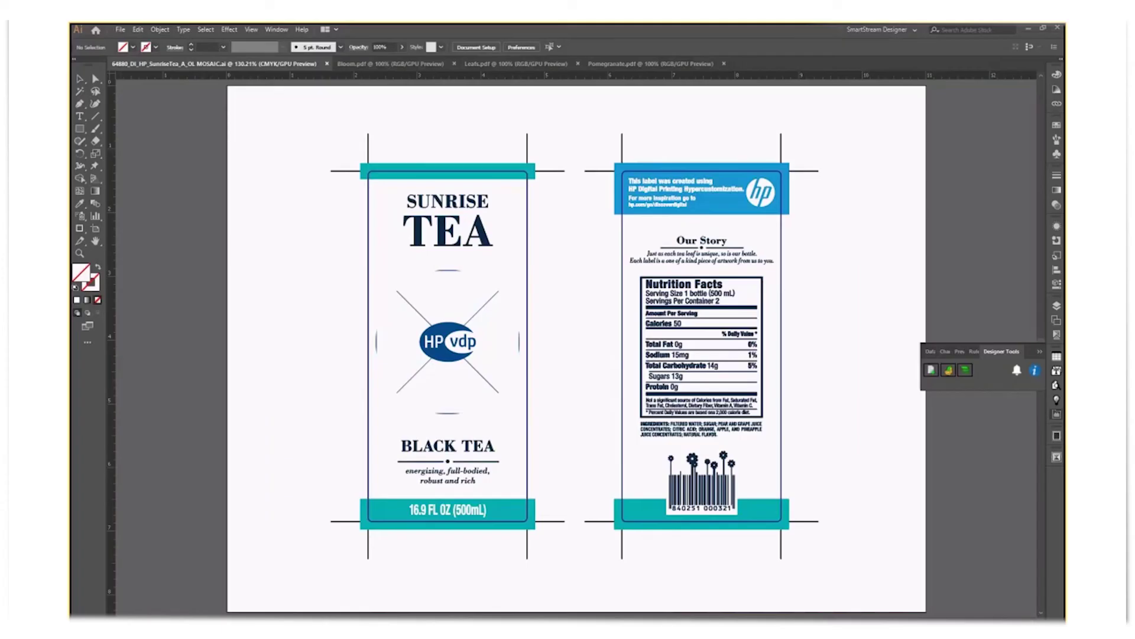
double_click(367, 373)
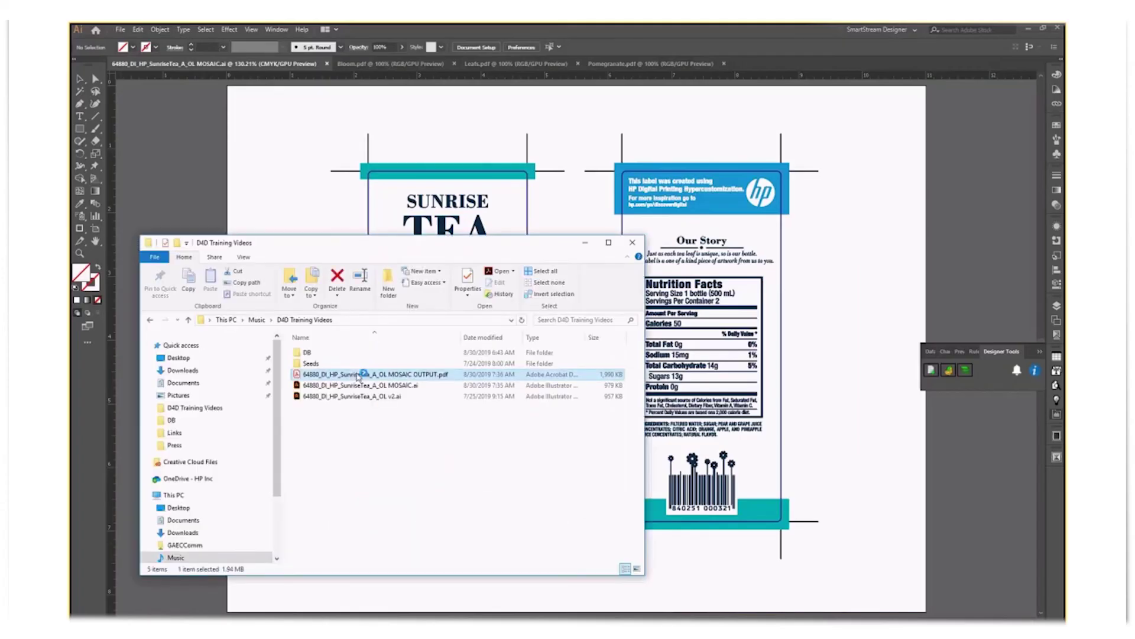
- Page forward through the MOSAIC OUTPUT PDF to page 5 of 5
left_click(436, 115)
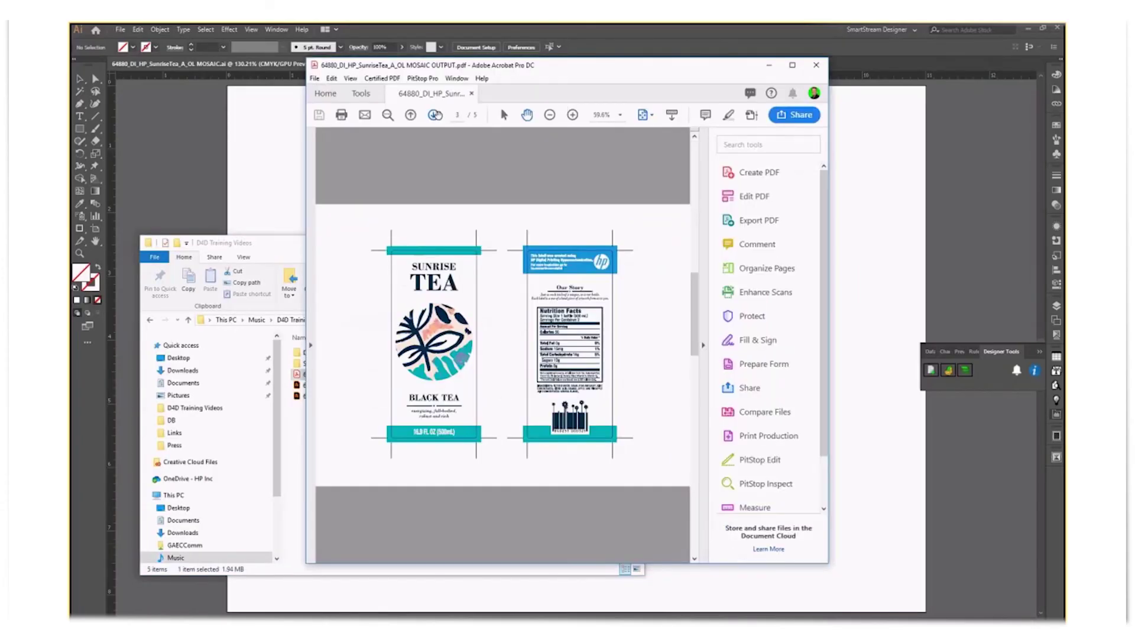
left_click(436, 115)
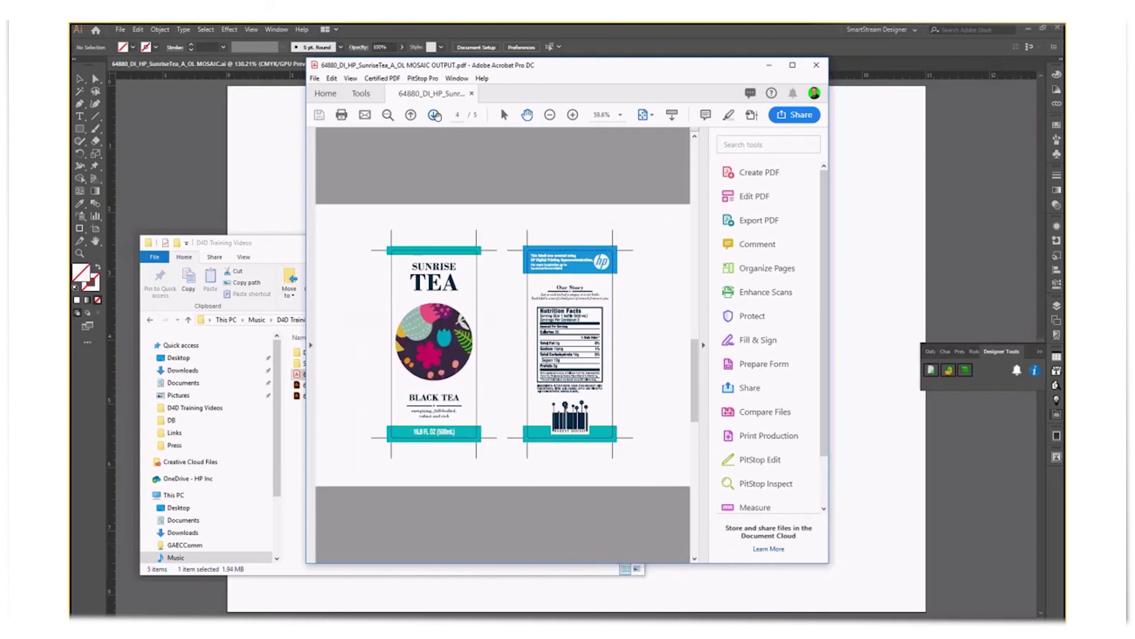
left_click(435, 115)
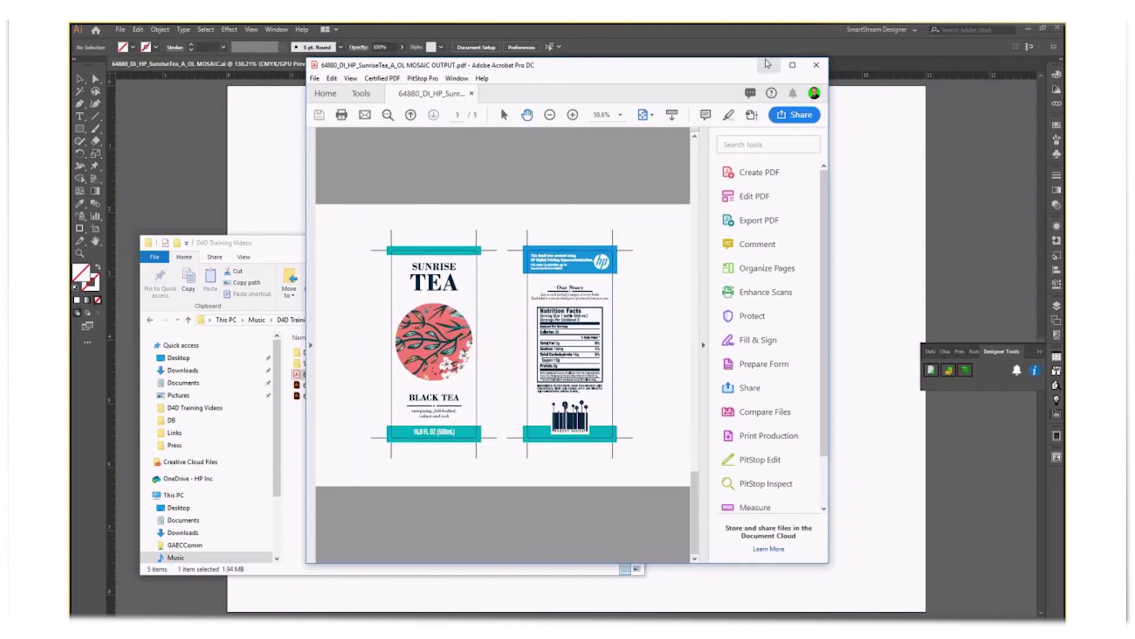